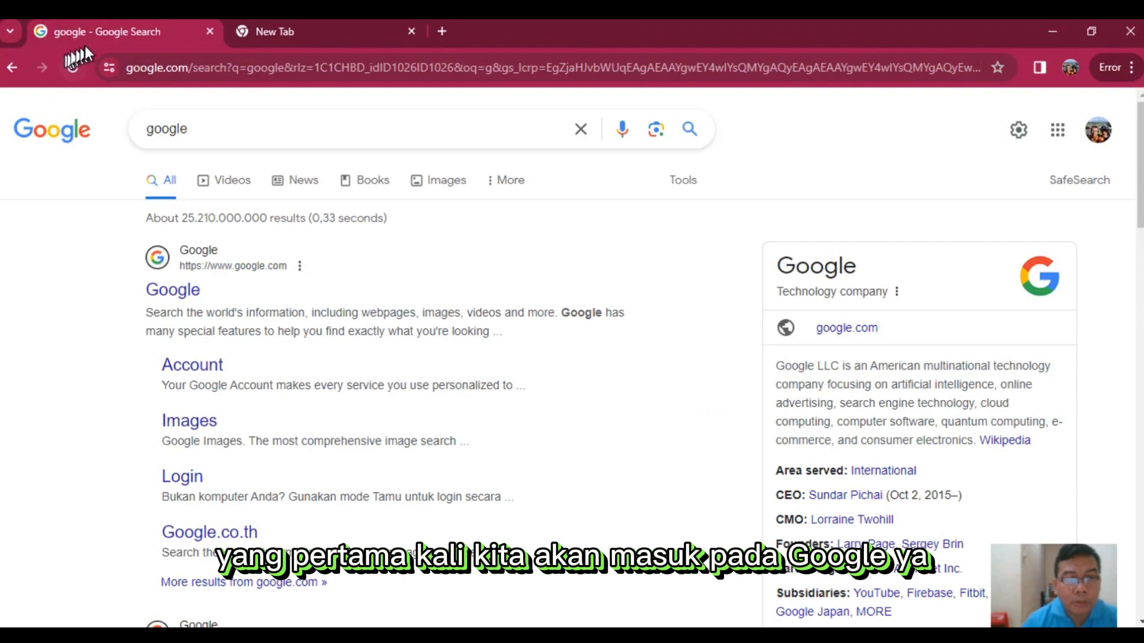
# Search Google for "pmm".
pyautogui.moveTo(193, 128); pyautogui.dragTo(115, 140)
pyautogui.write('p')
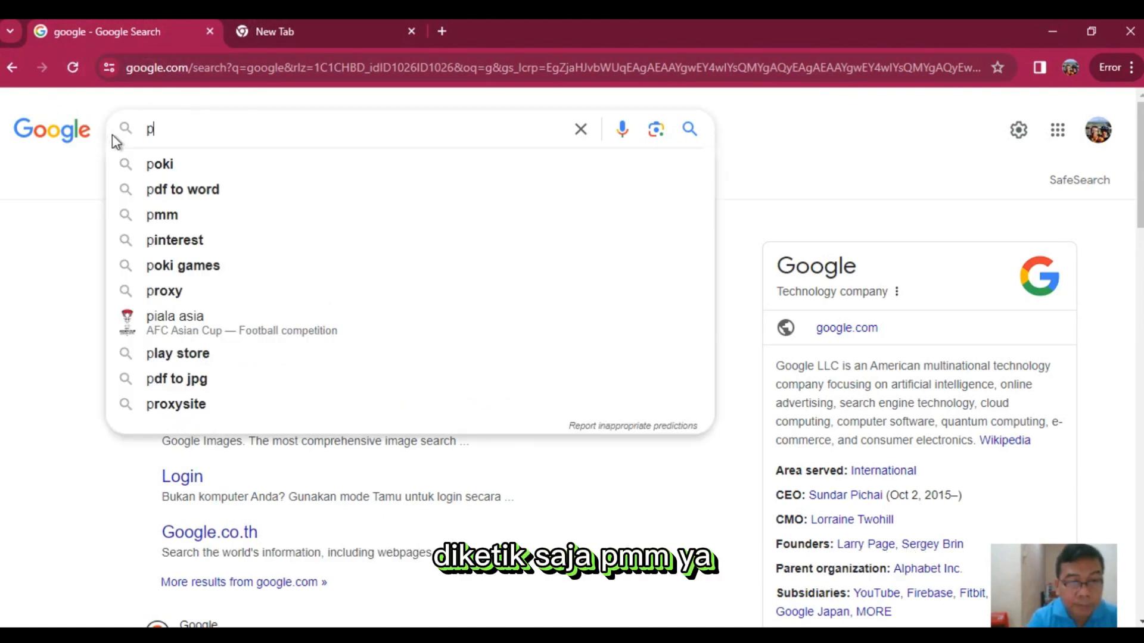
pyautogui.write('mm')
pyautogui.press('Return')
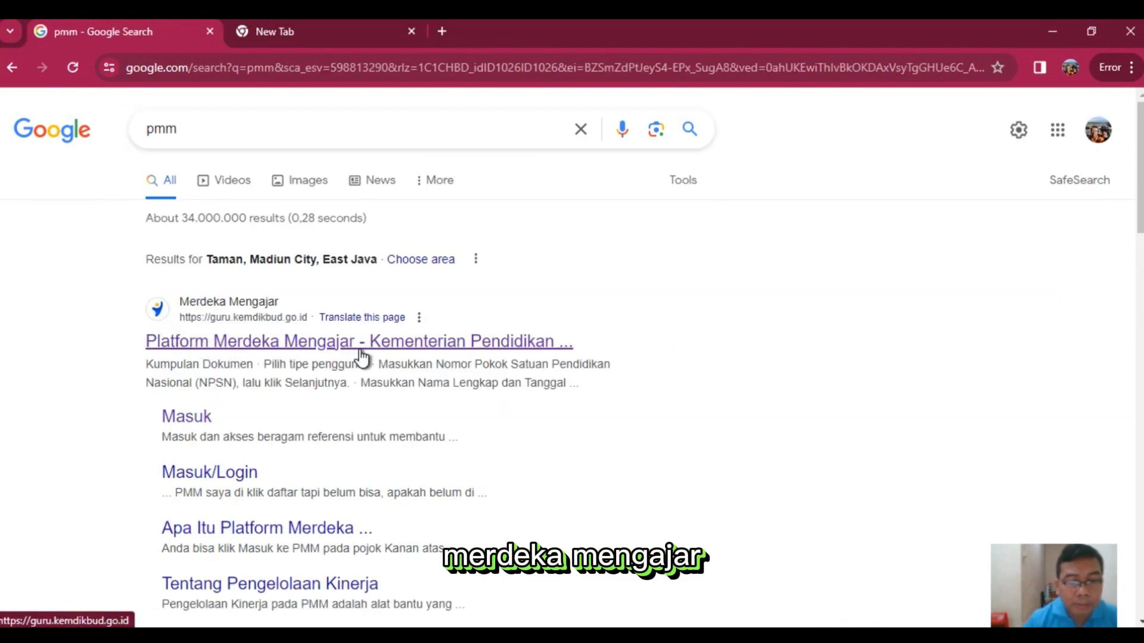
# Open the Platform Merdeka Mengajar site from the search results and enter PMM.
pyautogui.click(326, 344)
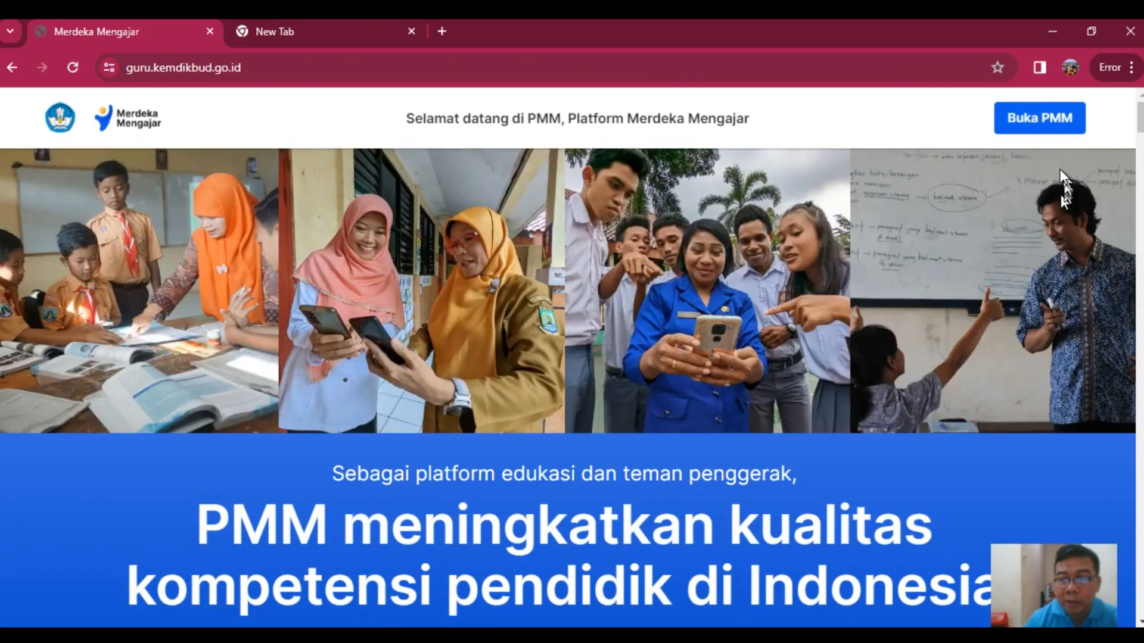
pyautogui.click(1037, 122)
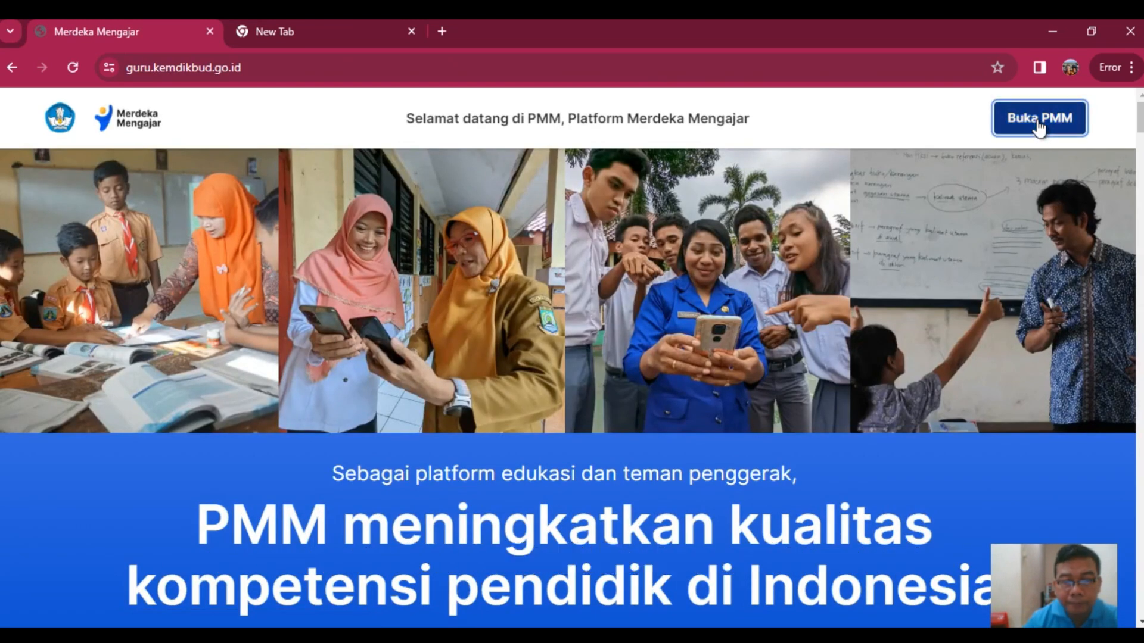
pyautogui.click(492, 381)
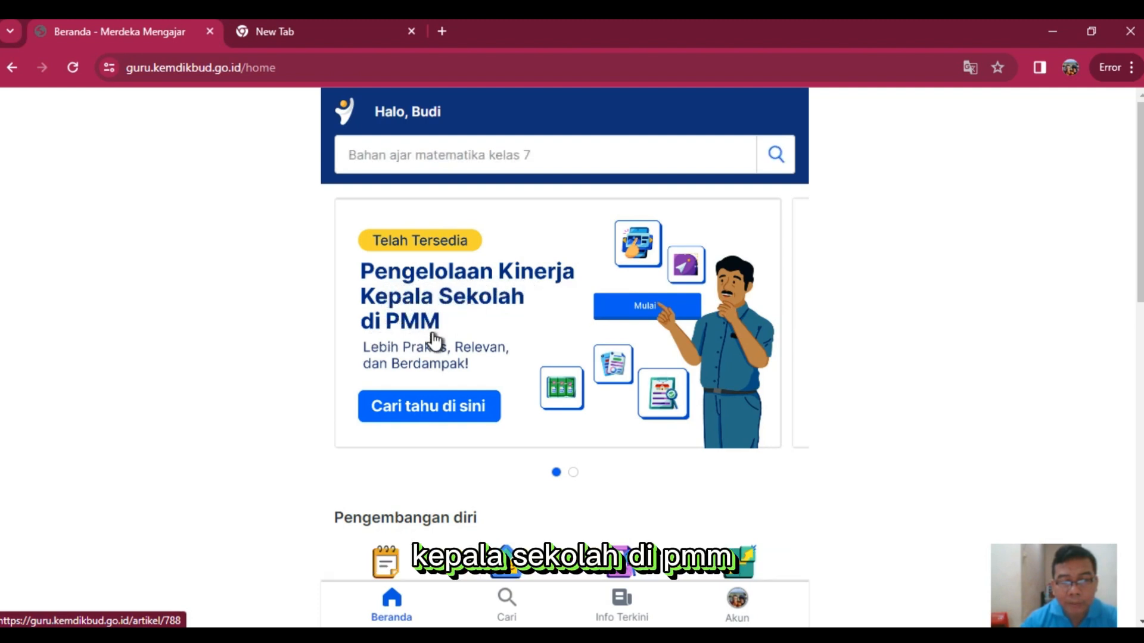
# Open Pengelolaan Kinerja from the Pengembangan diri section and start Perencanaan Kinerja.
pyautogui.scroll(-1, 439, 343)
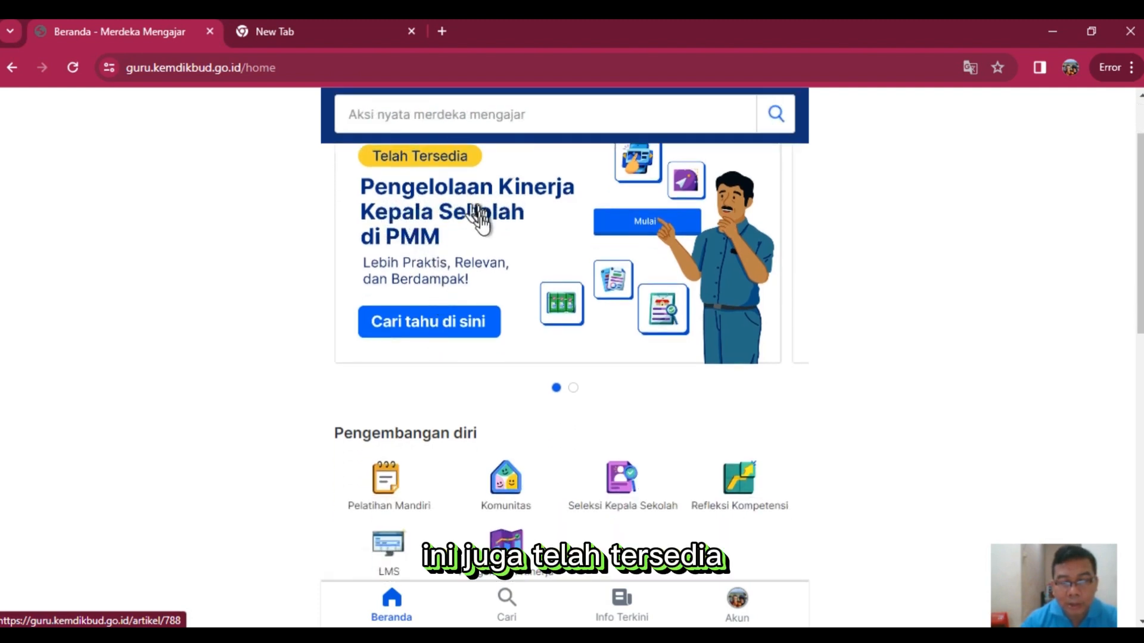
pyautogui.scroll(-2, 477, 226)
pyautogui.scroll(-2, 483, 239)
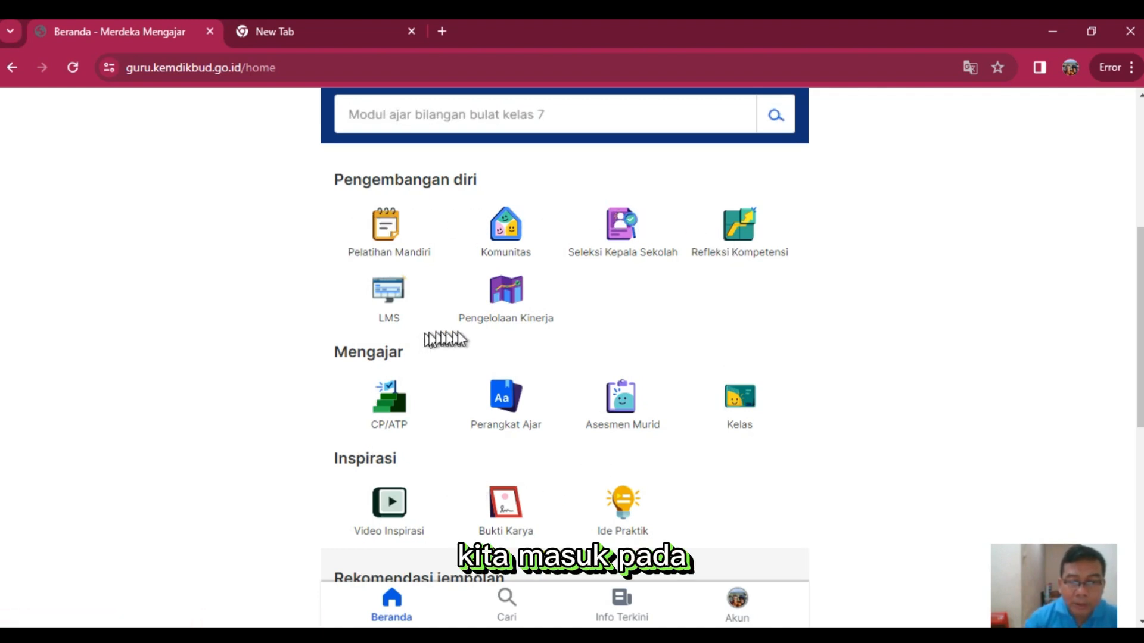
pyautogui.click(511, 307)
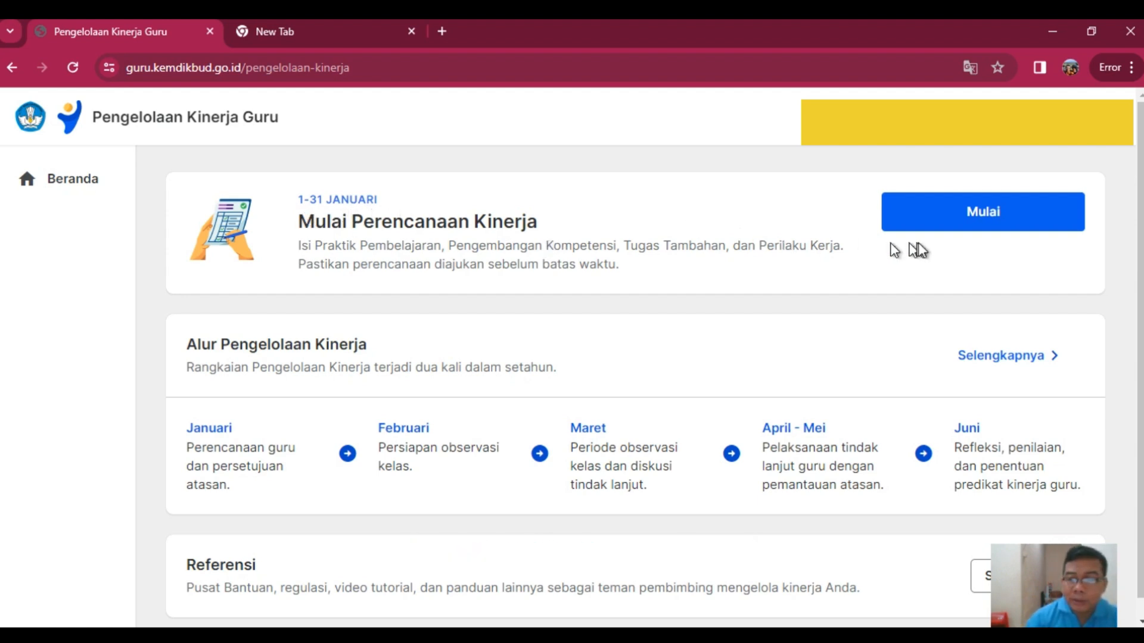
pyautogui.click(992, 226)
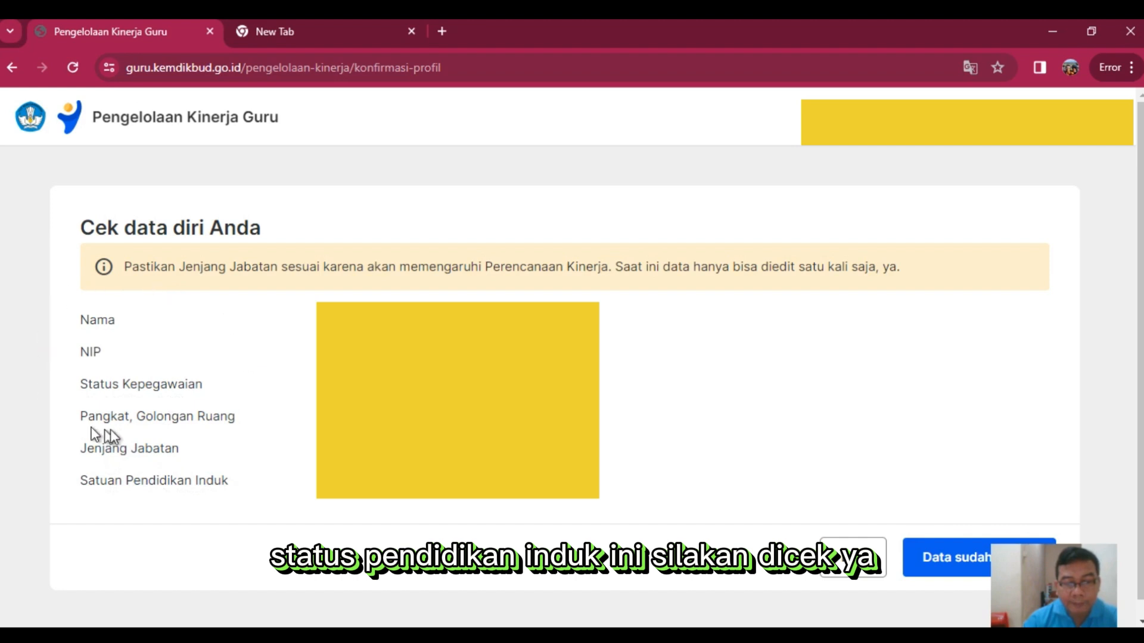
# Examine the editable Pangkat, Golongan Ruang and Jenjang Jabatan options in the personal data, and leave the editing form without saving.
pyautogui.scroll(-1, 142, 418)
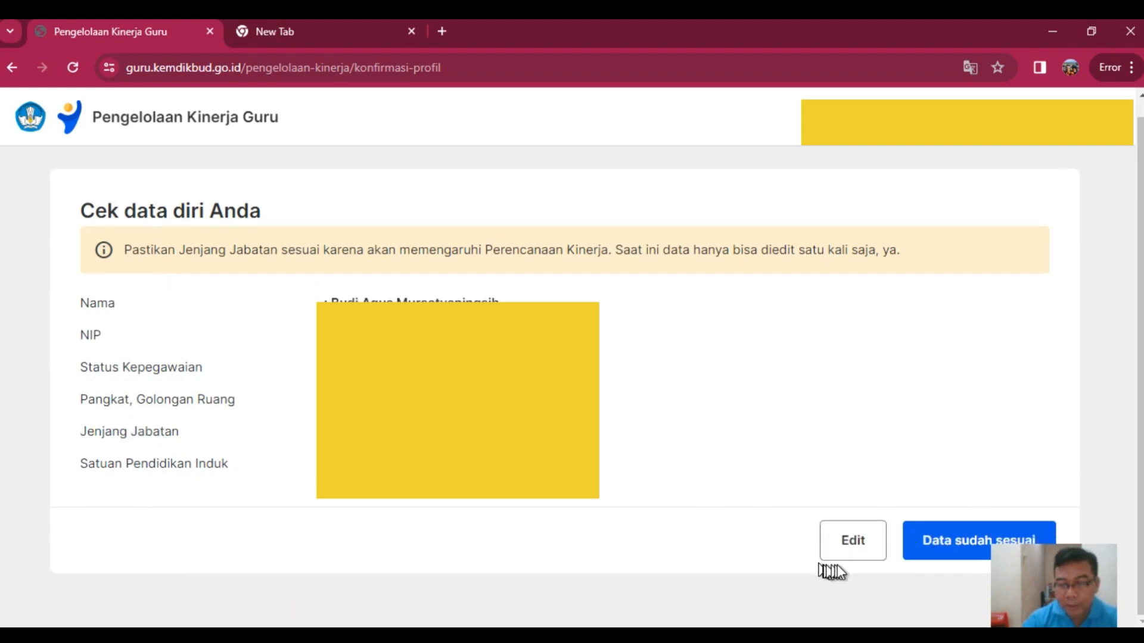
pyautogui.click(853, 542)
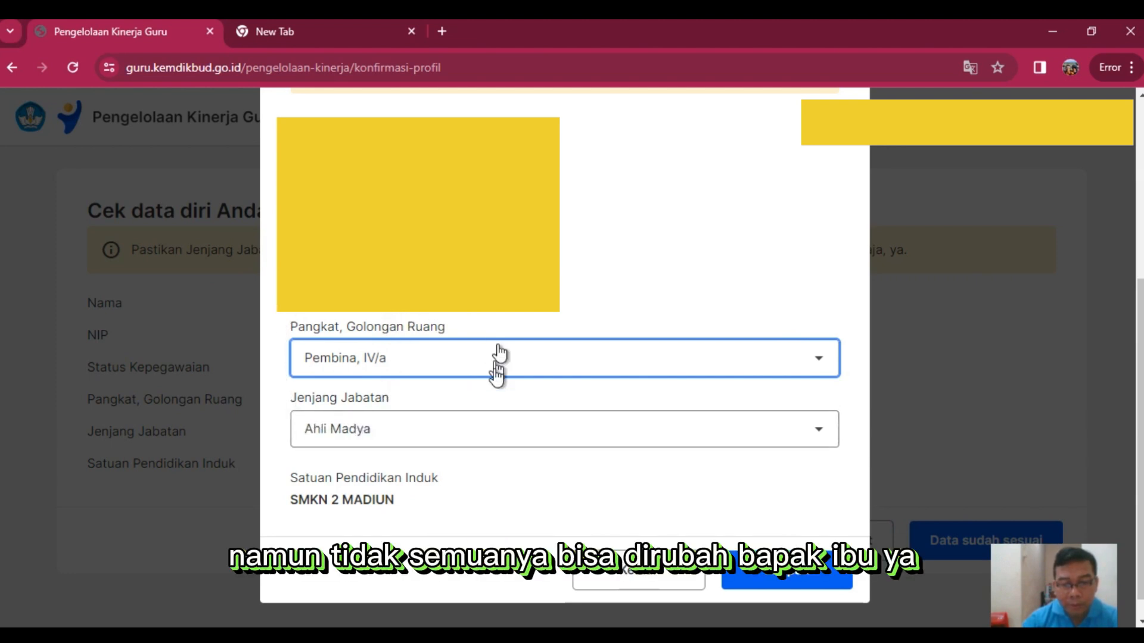
pyautogui.click(451, 369)
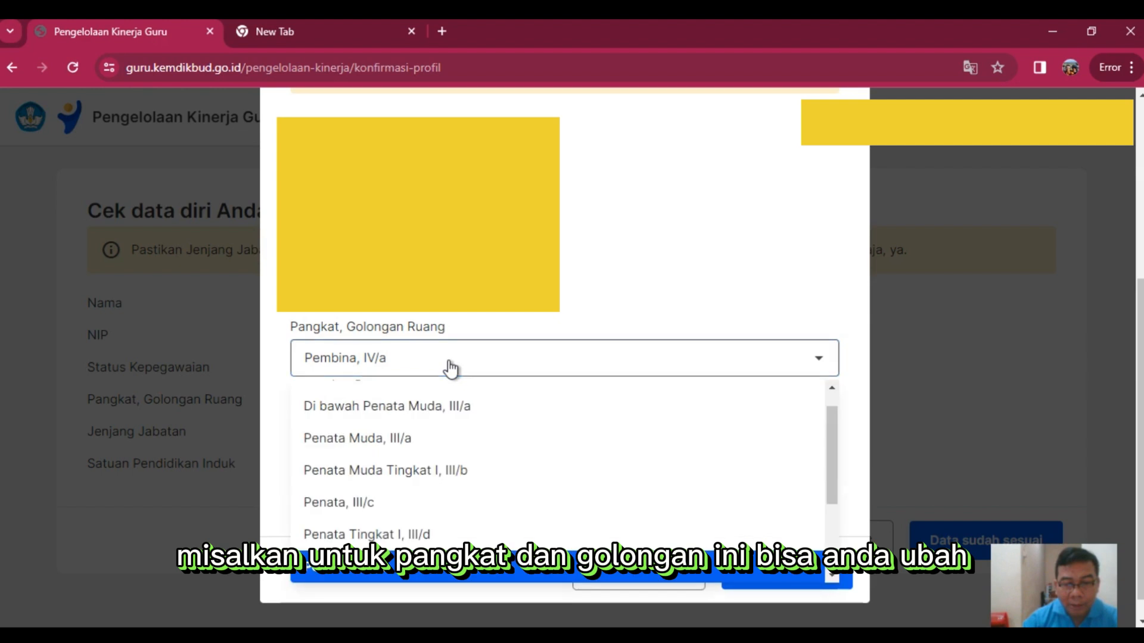
pyautogui.click(400, 566)
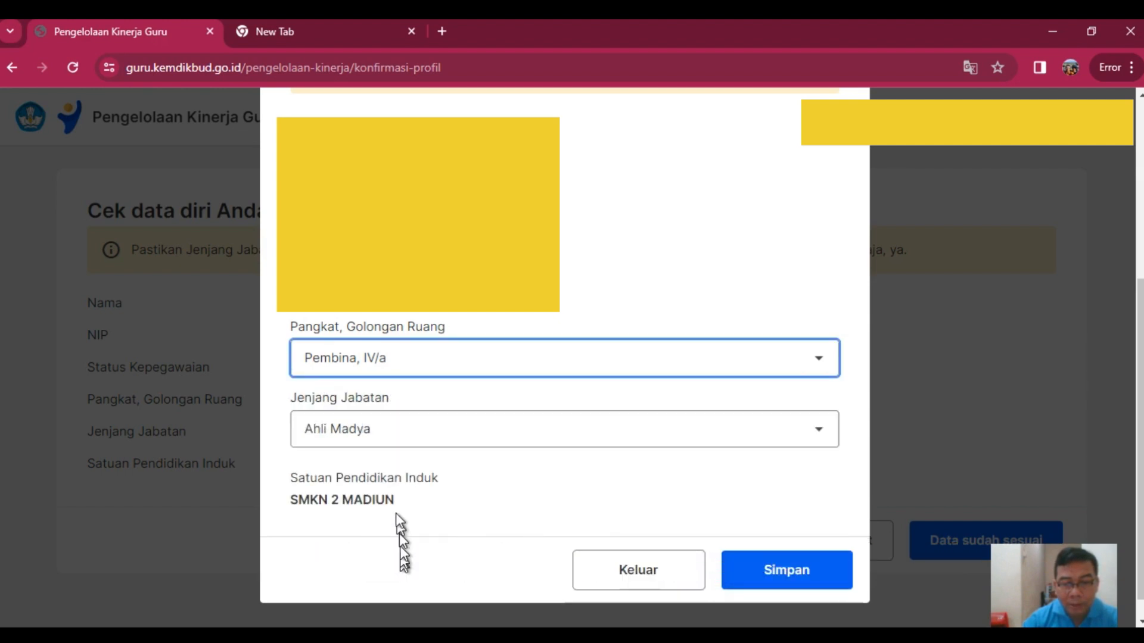
pyautogui.click(390, 432)
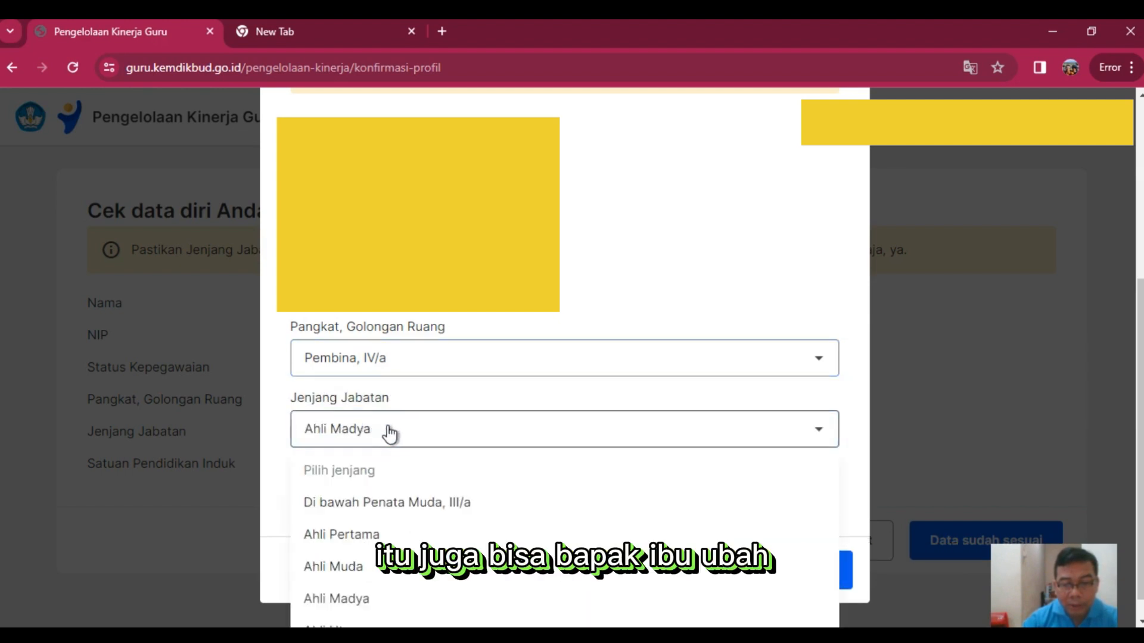
pyautogui.click(390, 436)
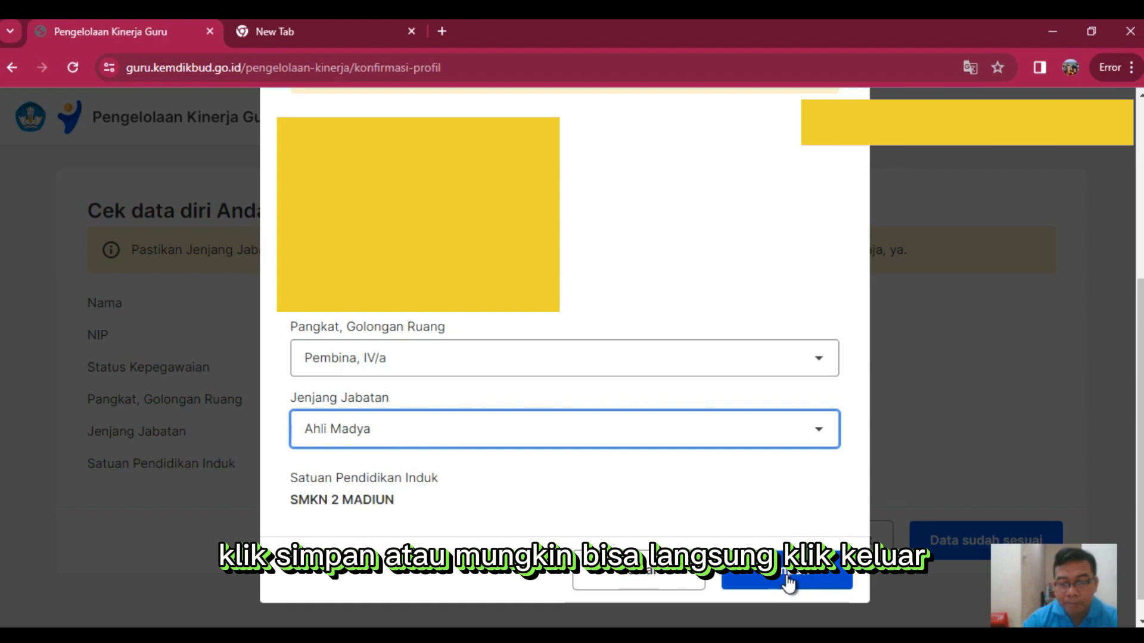
pyautogui.click(667, 578)
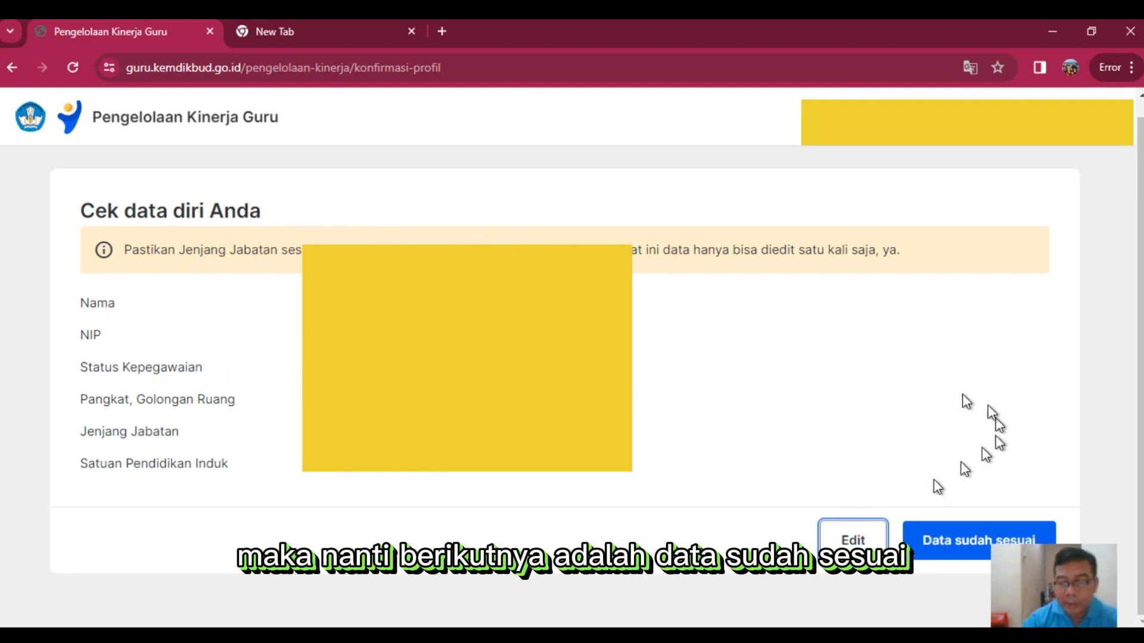
# Declare the personal data as matching and confirm that it is correct.
pyautogui.click(982, 555)
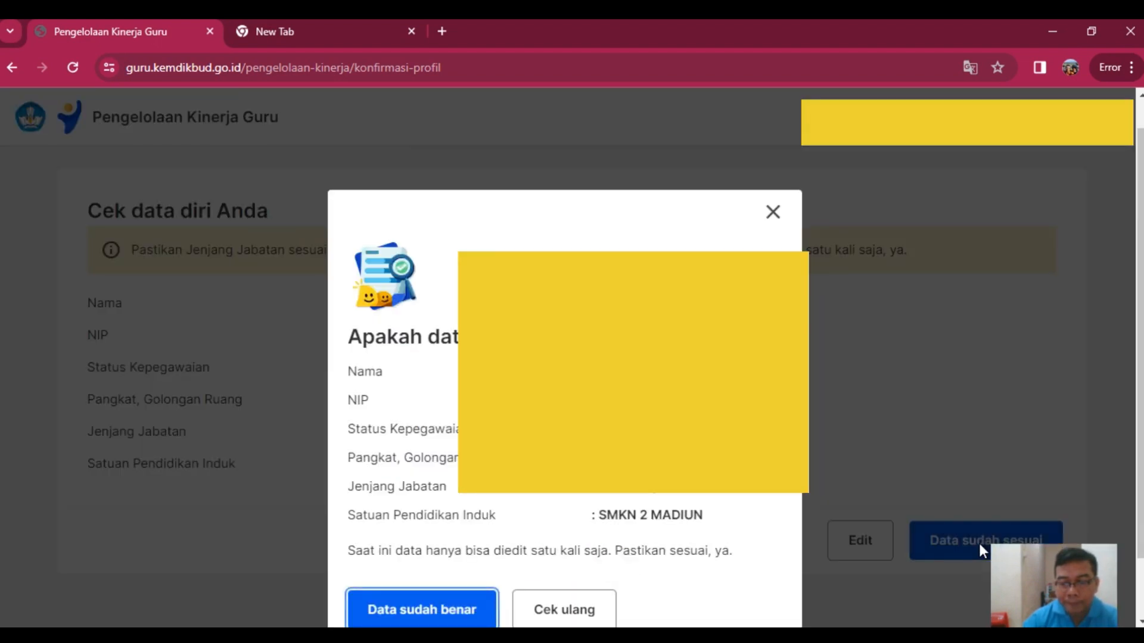
pyautogui.scroll(-1, 971, 542)
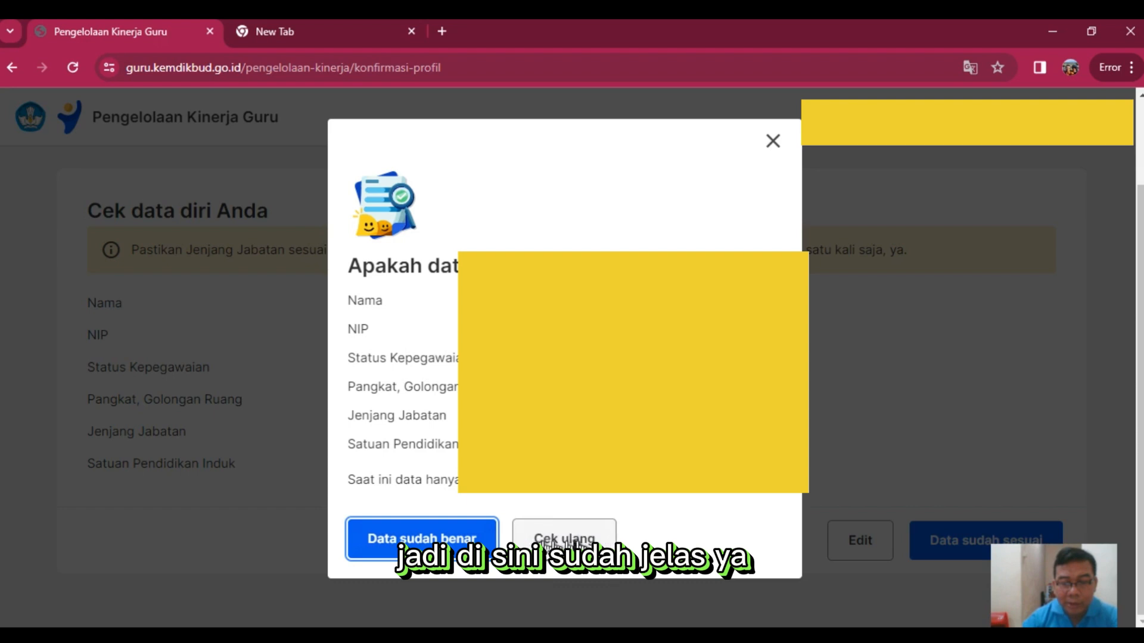
pyautogui.click(403, 542)
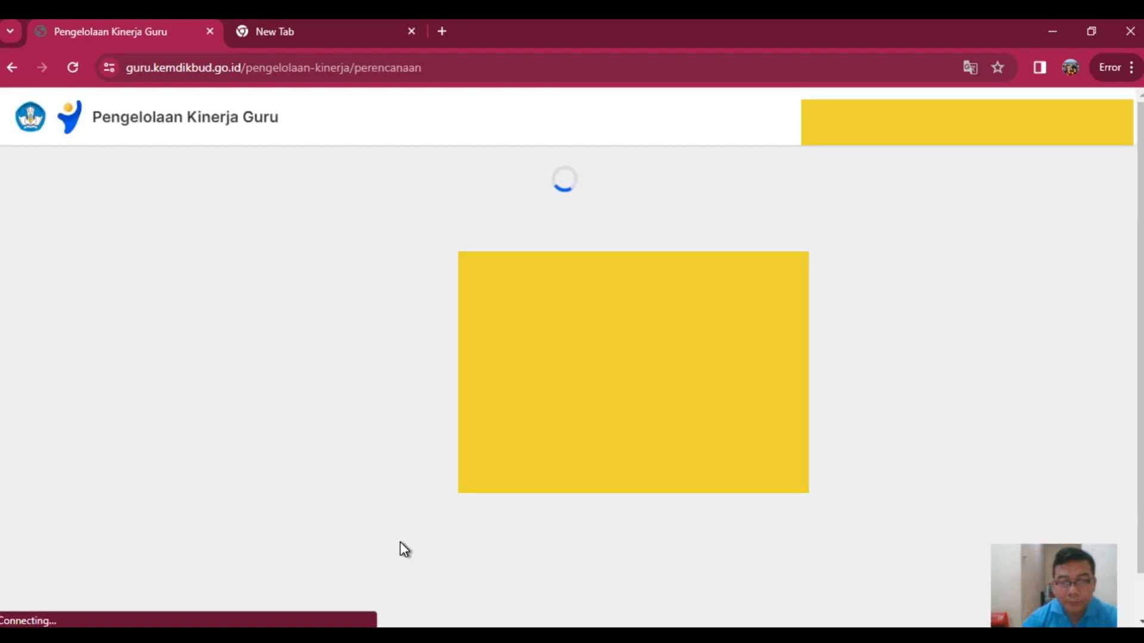
# Choose Penerapan Disiplin Positif from the recommended indicators as the focus for performance improvement.
pyautogui.scroll(-3, 290, 269)
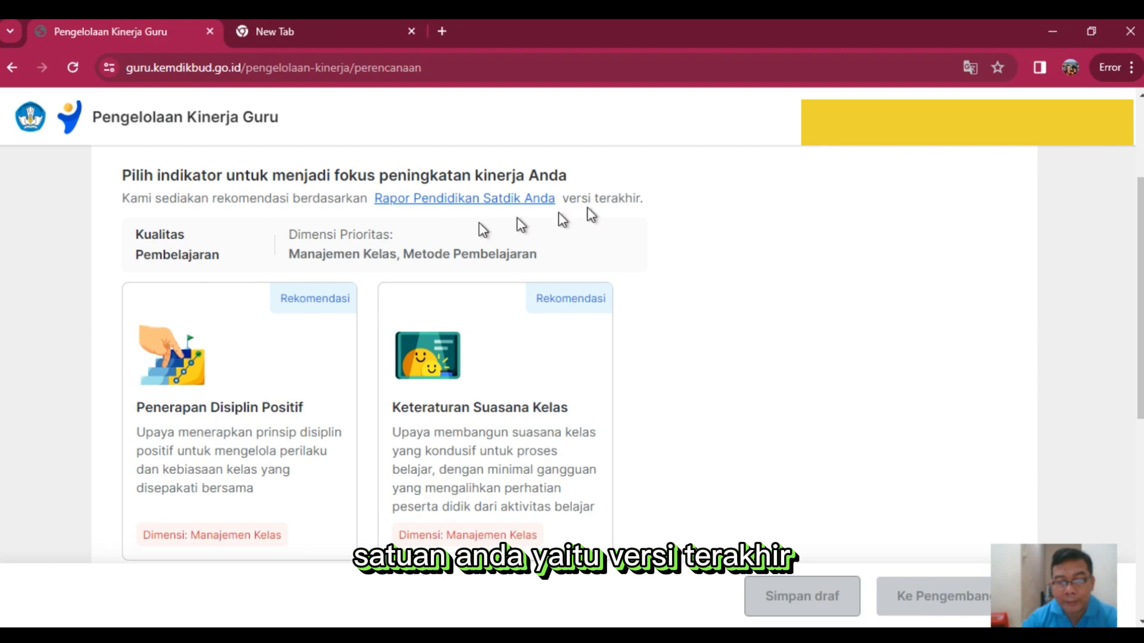
pyautogui.scroll(-1, 283, 319)
pyautogui.scroll(-1, 278, 472)
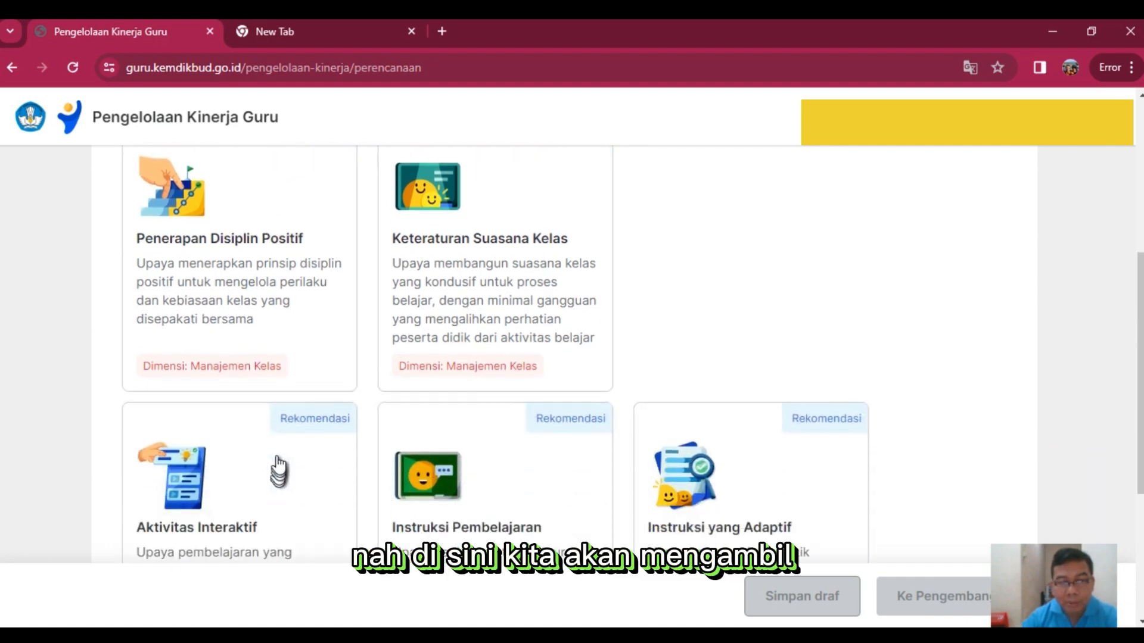
pyautogui.scroll(1, 278, 410)
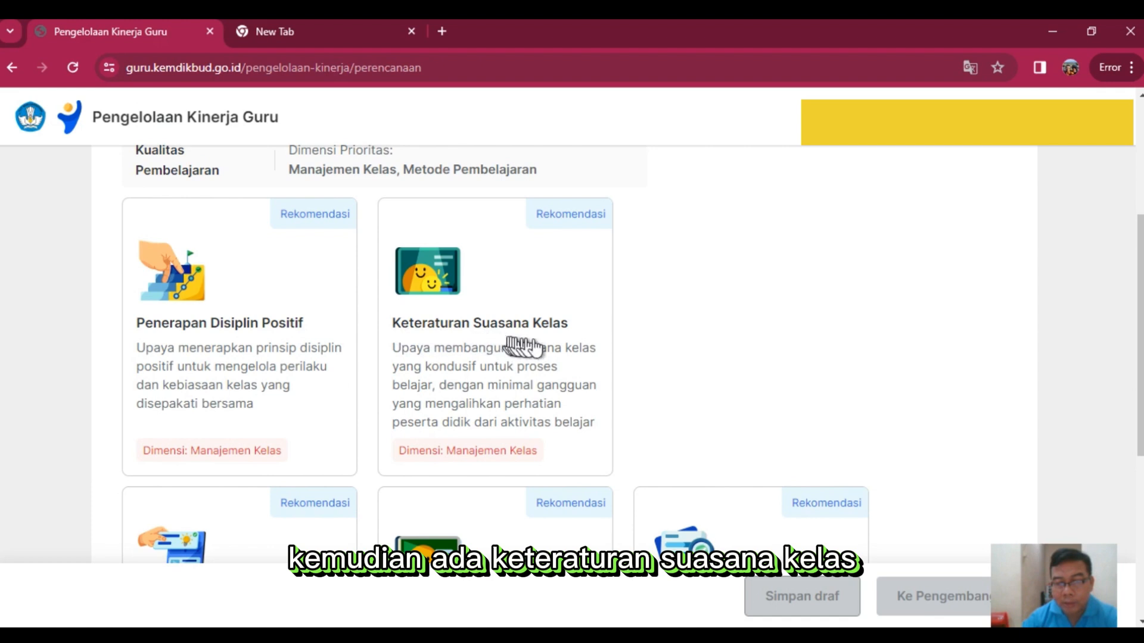
pyautogui.scroll(-2, 557, 351)
pyautogui.scroll(-1, 557, 351)
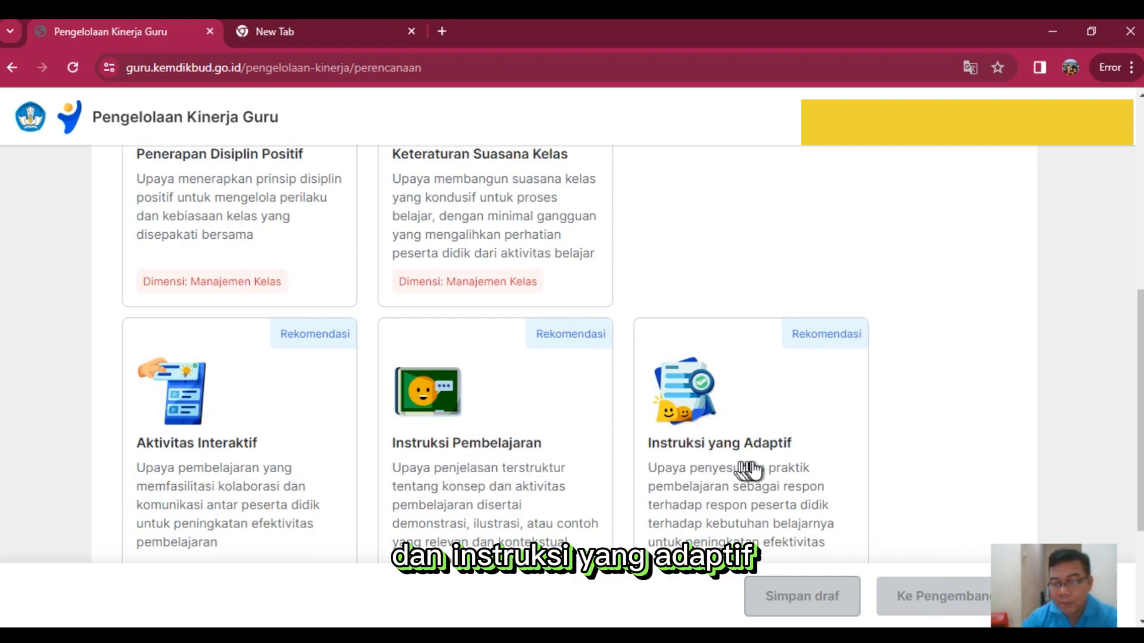
pyautogui.scroll(-3, 760, 470)
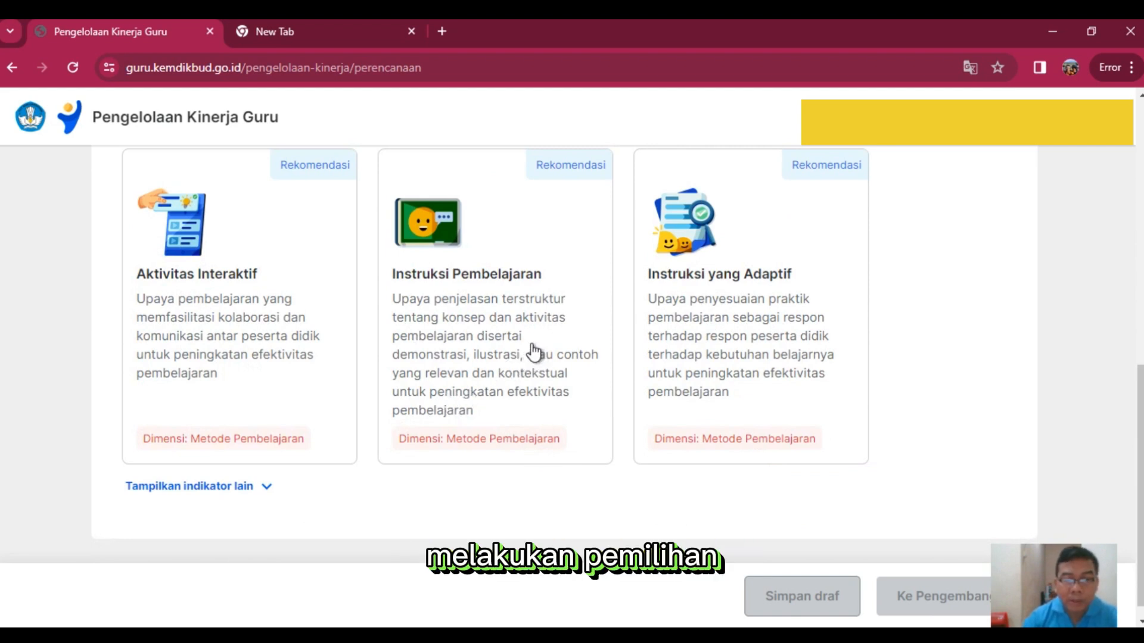
pyautogui.scroll(4, 534, 352)
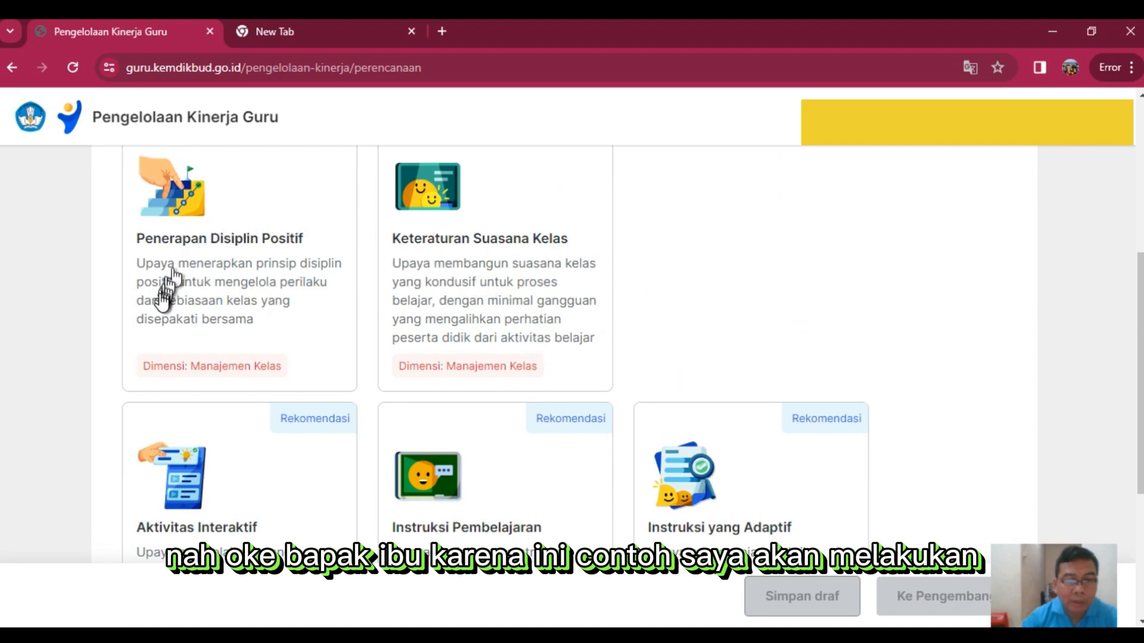
pyautogui.scroll(2, 170, 292)
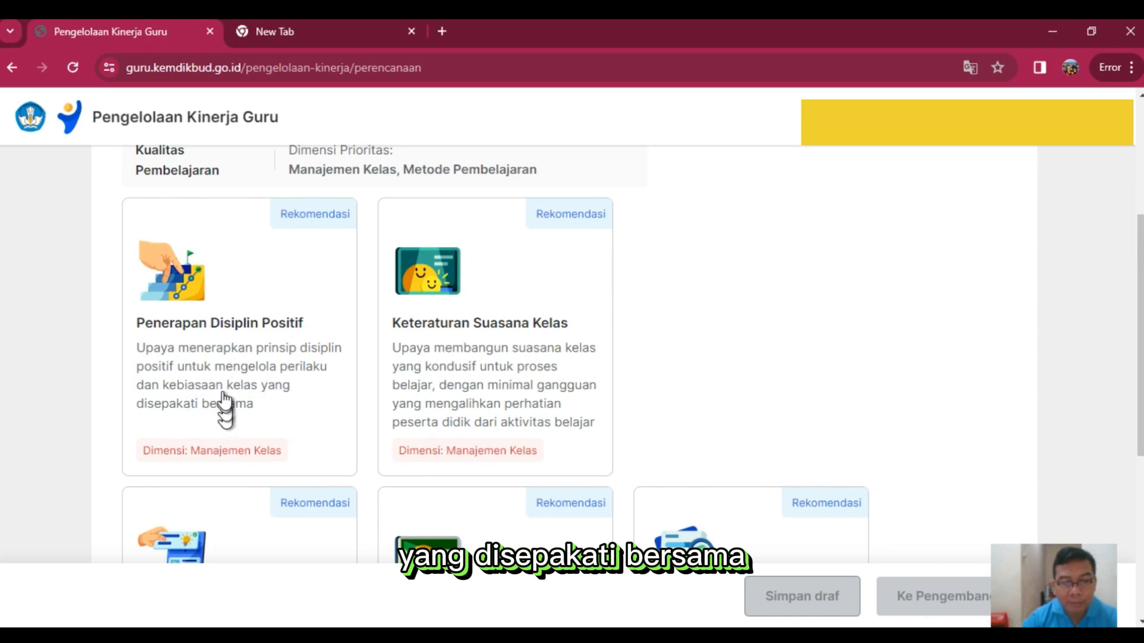
pyautogui.click(211, 367)
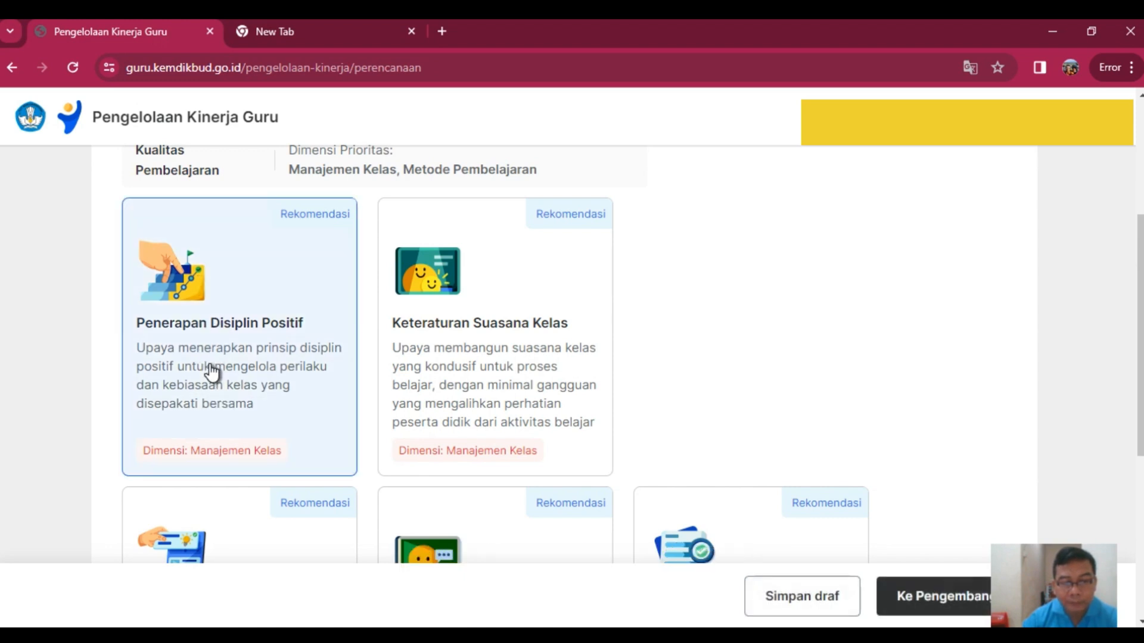
# Proceed from the indicator selection to the Pengembangan Kompetensi stage of the plan.
pyautogui.scroll(-4, 208, 367)
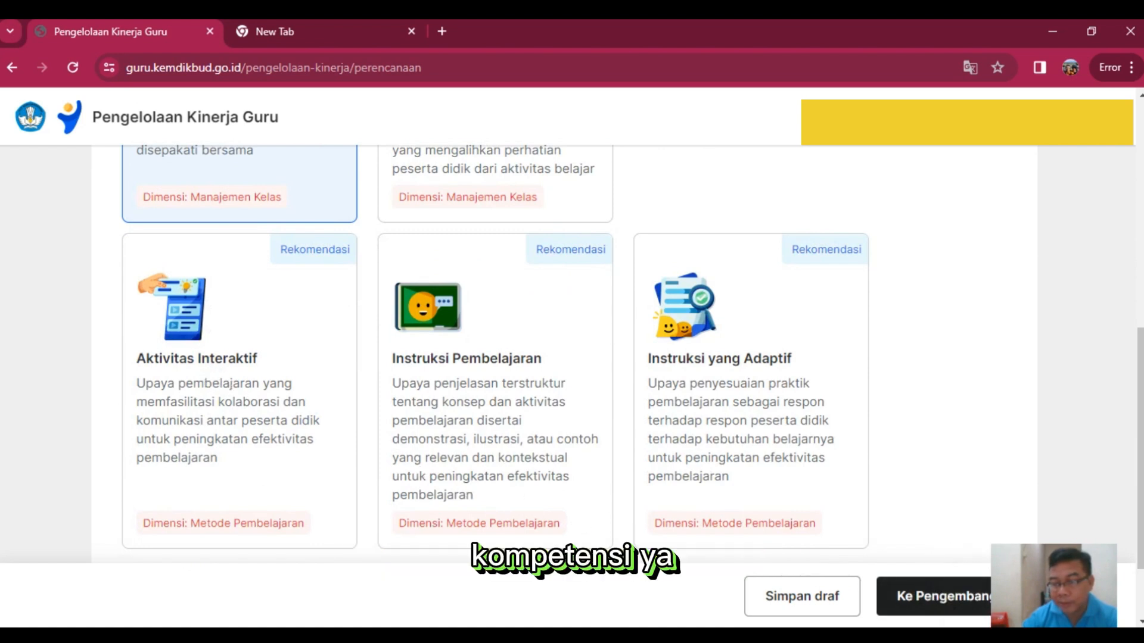
pyautogui.scroll(-2, 971, 551)
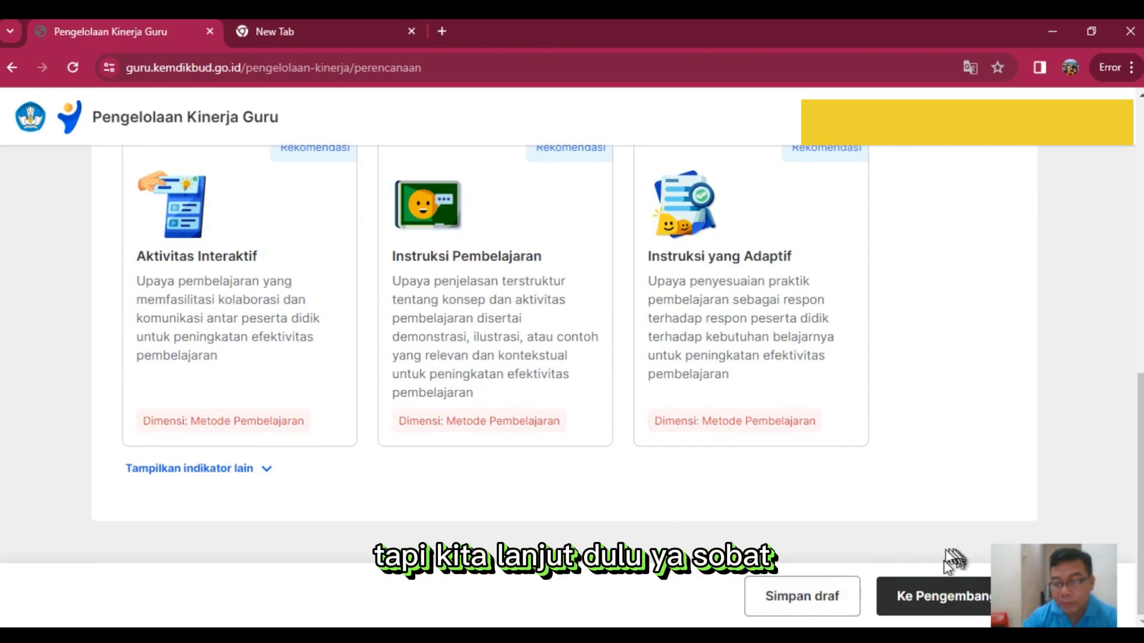
pyautogui.click(978, 606)
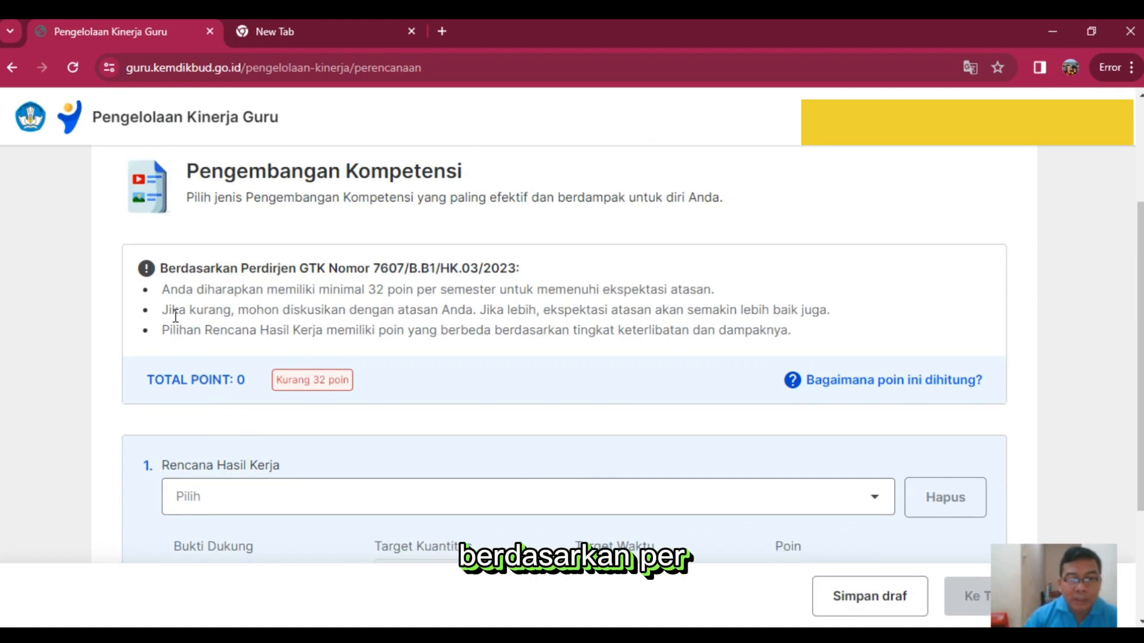
# Examine the Perdirjen GTK rules on the semester point requirement and the total points of the Pengembangan Kompetensi plan.
pyautogui.moveTo(161, 269); pyautogui.dragTo(430, 263)
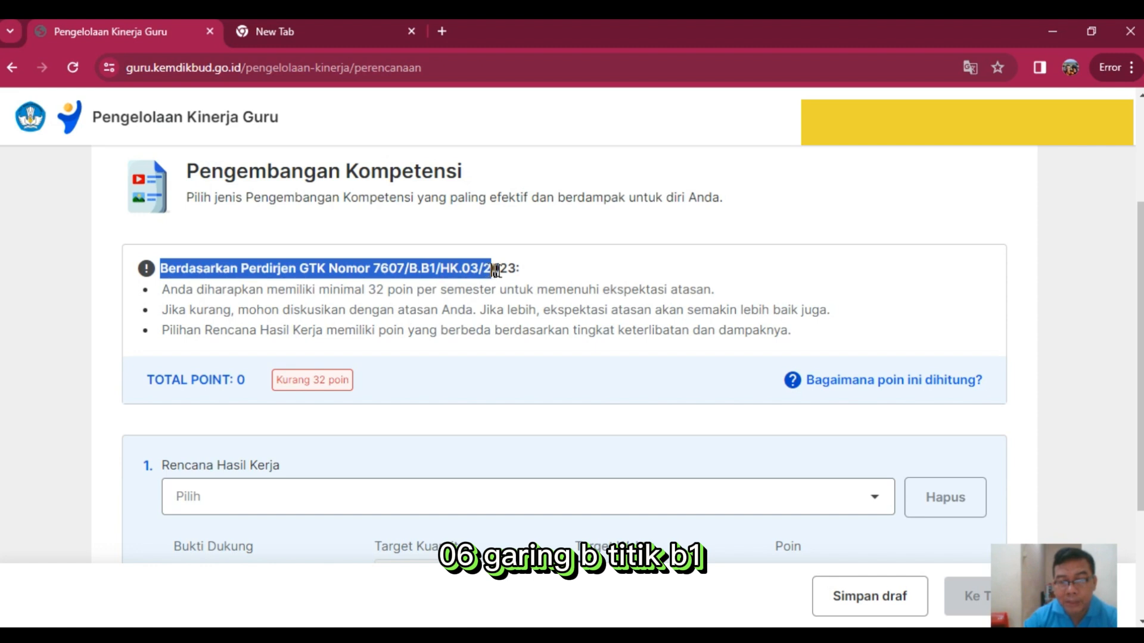
pyautogui.moveTo(508, 273); pyautogui.dragTo(517, 273)
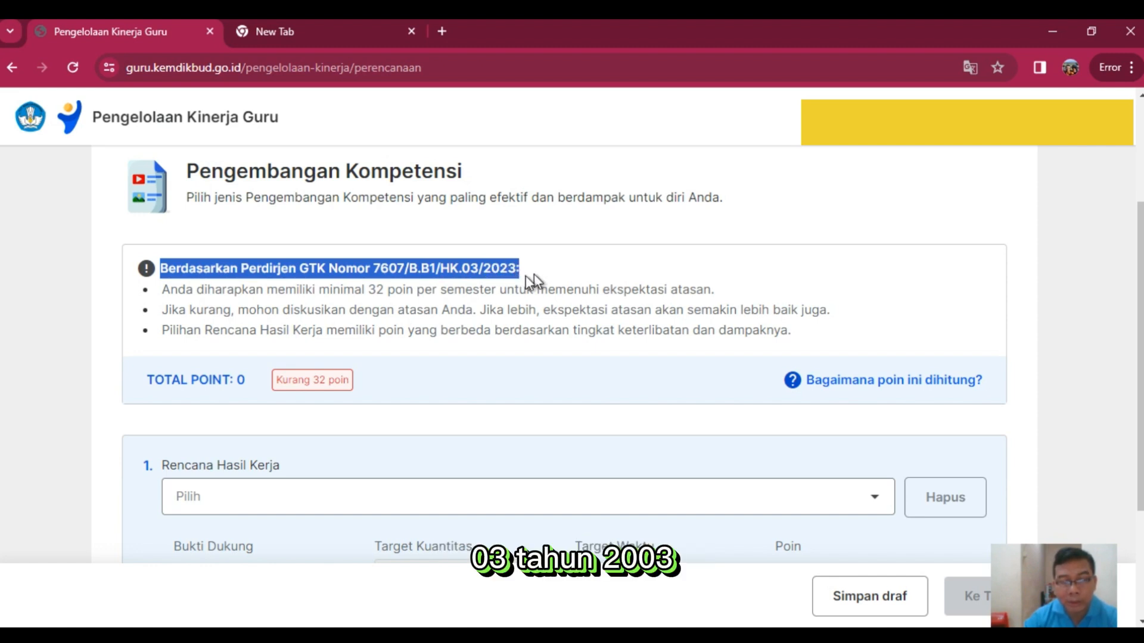
pyautogui.moveTo(167, 291); pyautogui.dragTo(727, 311)
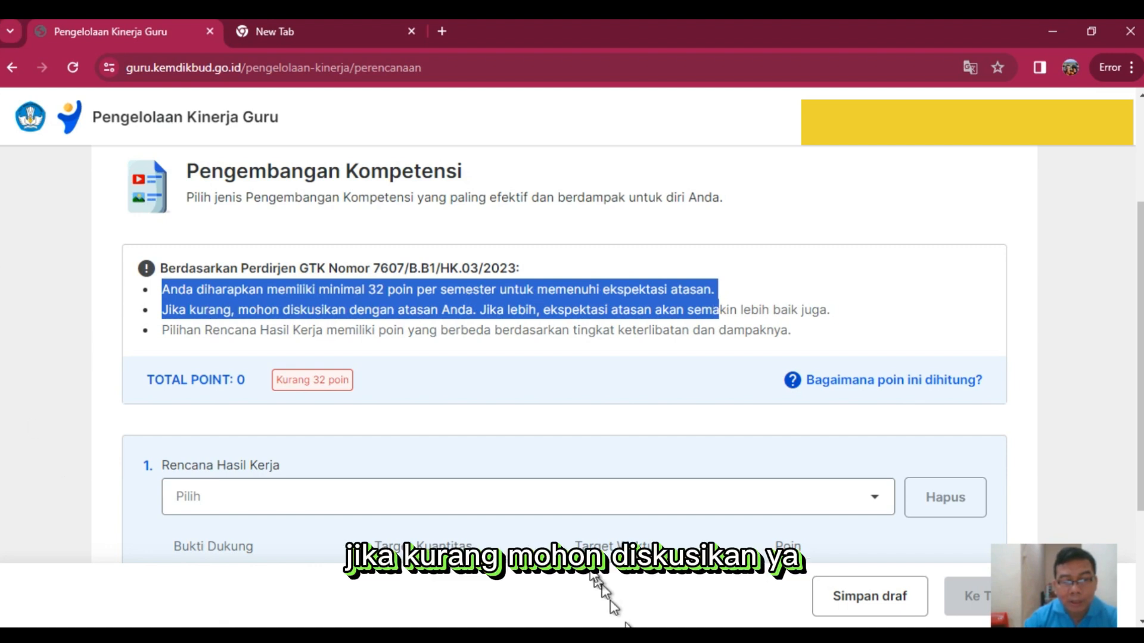
pyautogui.click(222, 304)
pyautogui.moveTo(170, 310); pyautogui.dragTo(827, 305)
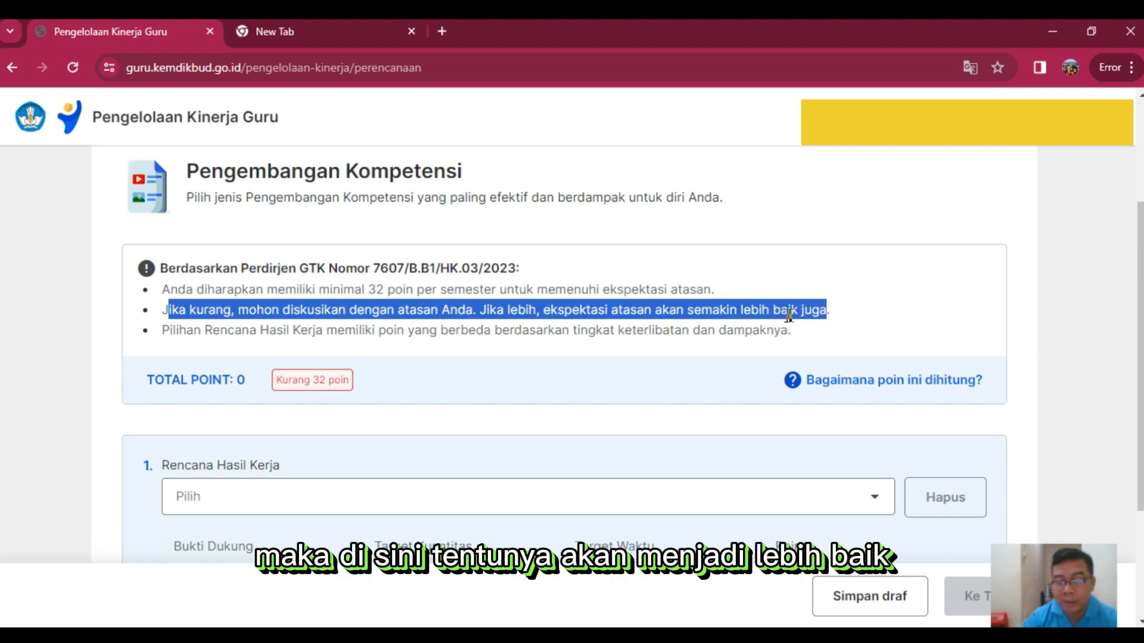
pyautogui.click(253, 331)
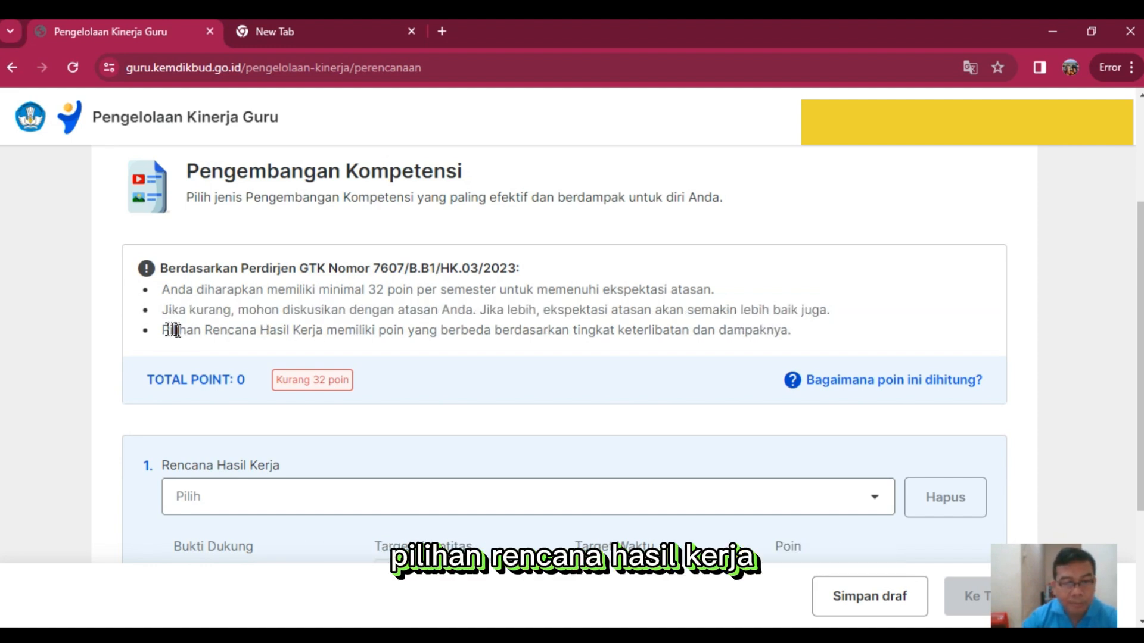
pyautogui.moveTo(178, 332); pyautogui.dragTo(792, 348)
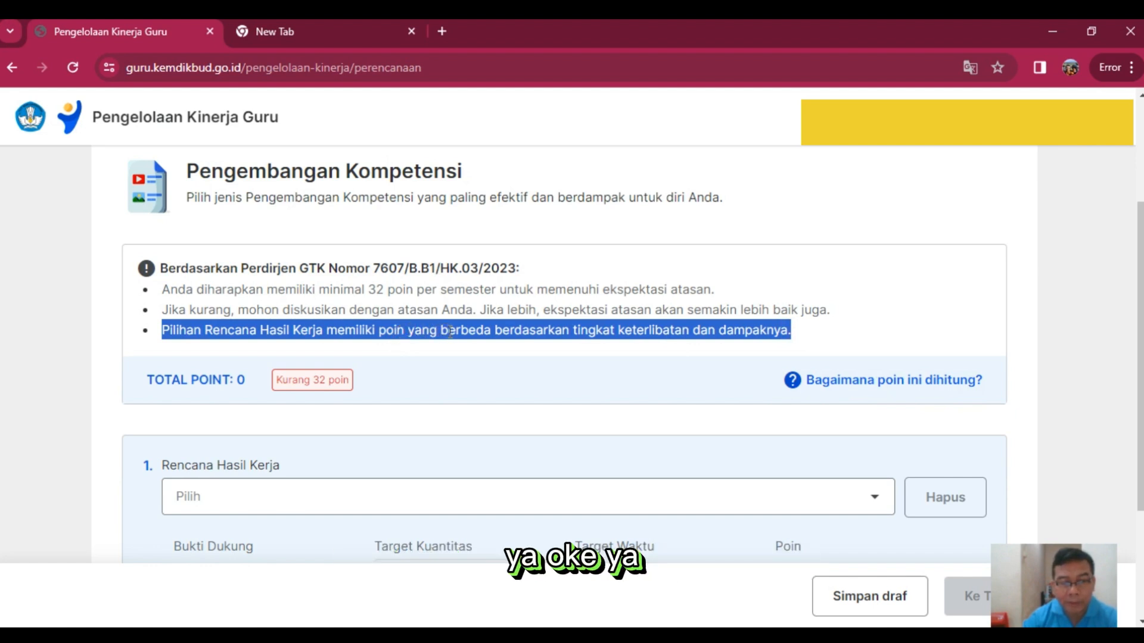
pyautogui.moveTo(142, 384); pyautogui.dragTo(298, 381)
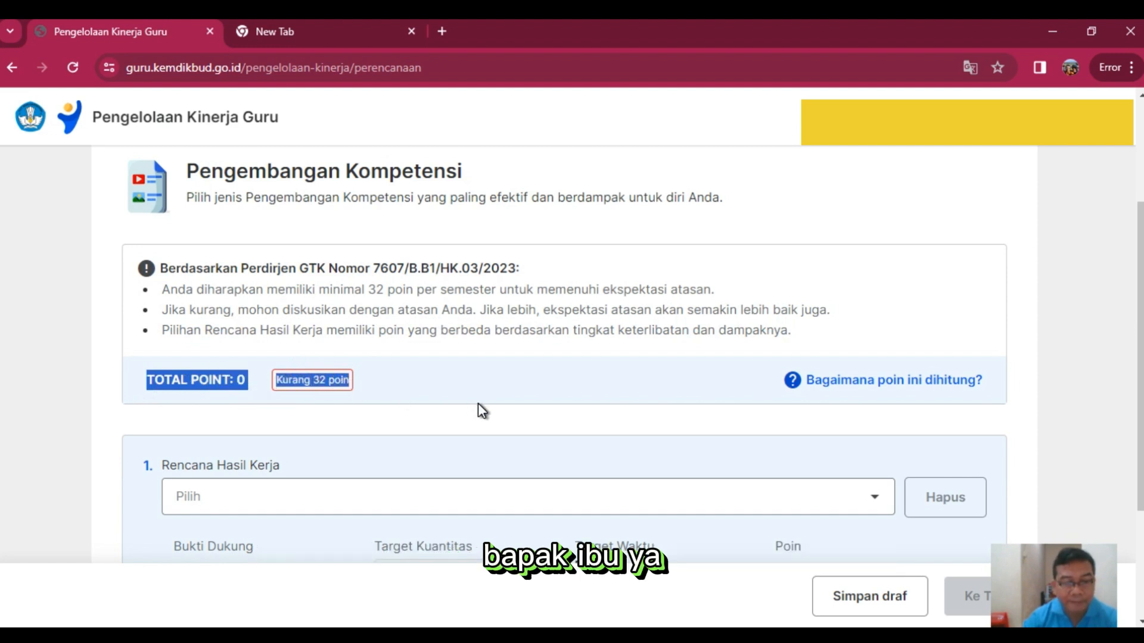
# Choose the 8 poin role Peserta kegiatan pelatihan atau bimbingan teknis yang memperoleh sertifikat as the first Rencana Hasil Kerja.
pyautogui.scroll(-3, 477, 406)
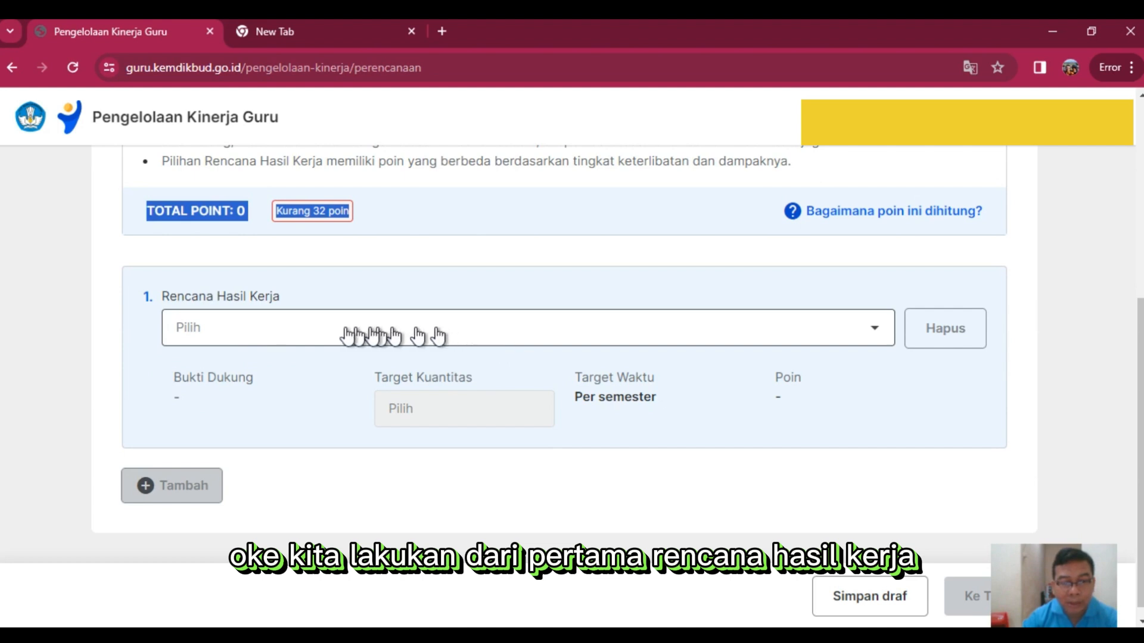
pyautogui.click(274, 335)
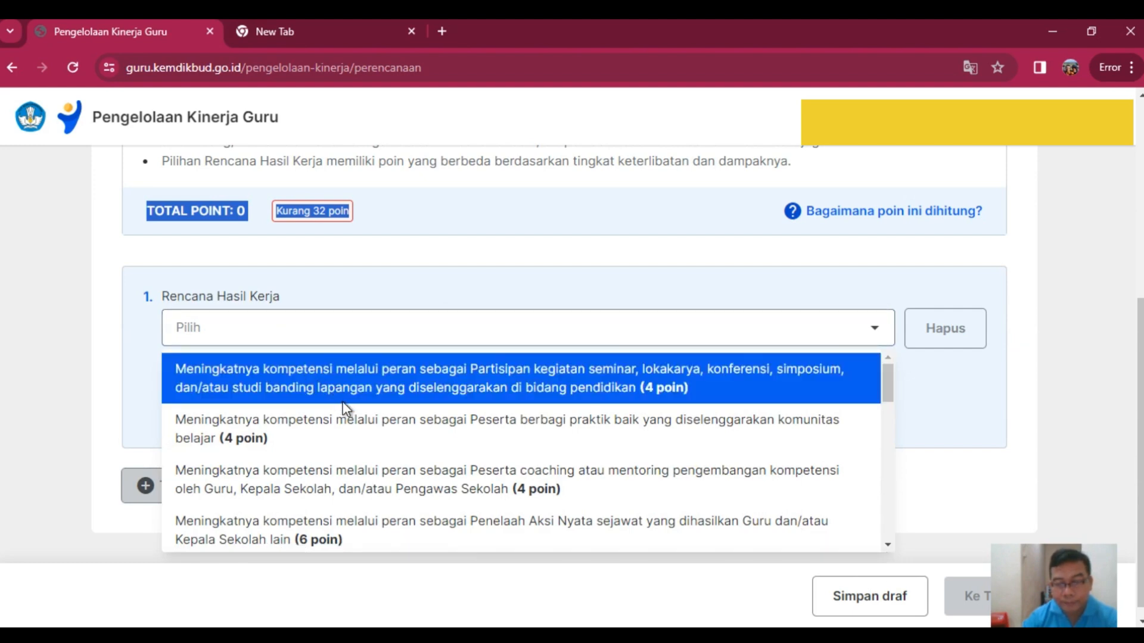
pyautogui.scroll(-3, 344, 408)
pyautogui.scroll(-2, 345, 408)
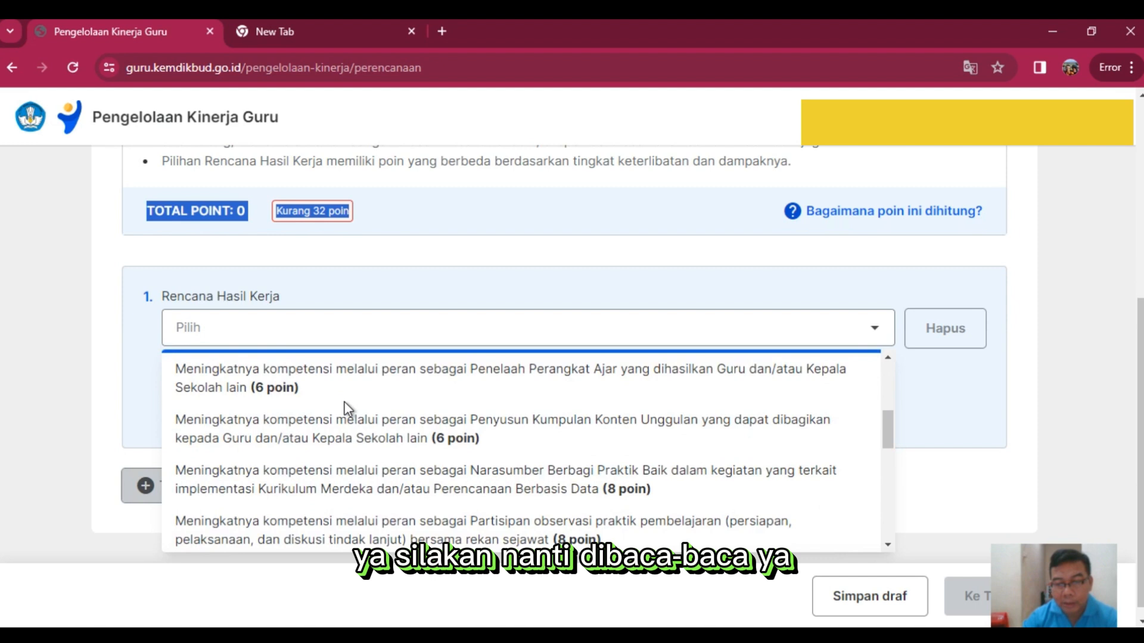
pyautogui.scroll(-2, 346, 403)
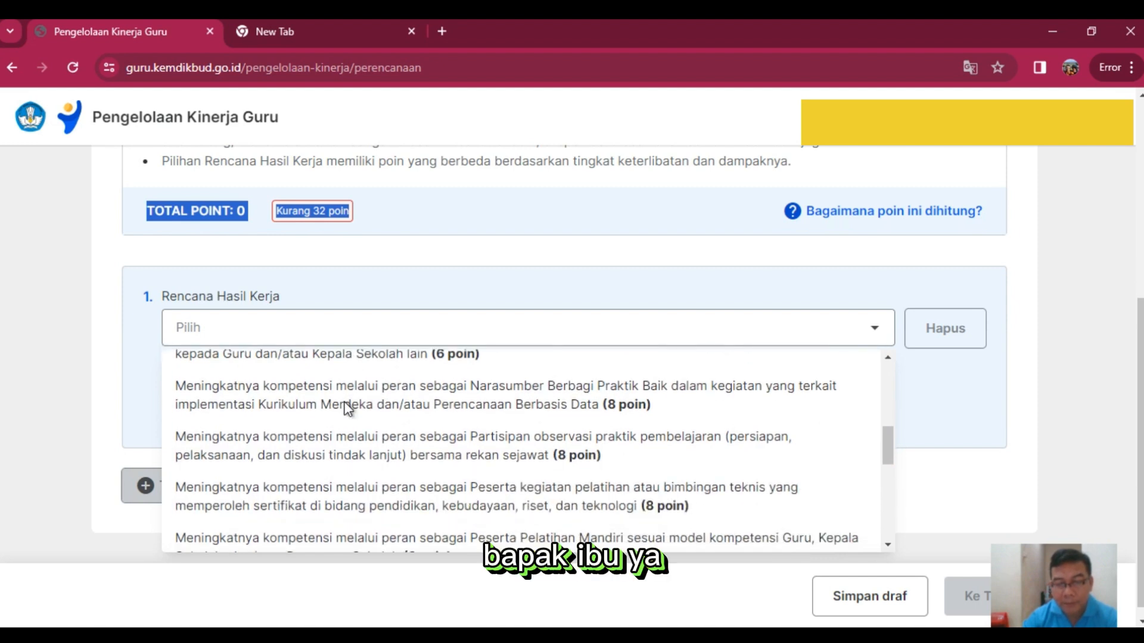
pyautogui.scroll(-3, 350, 403)
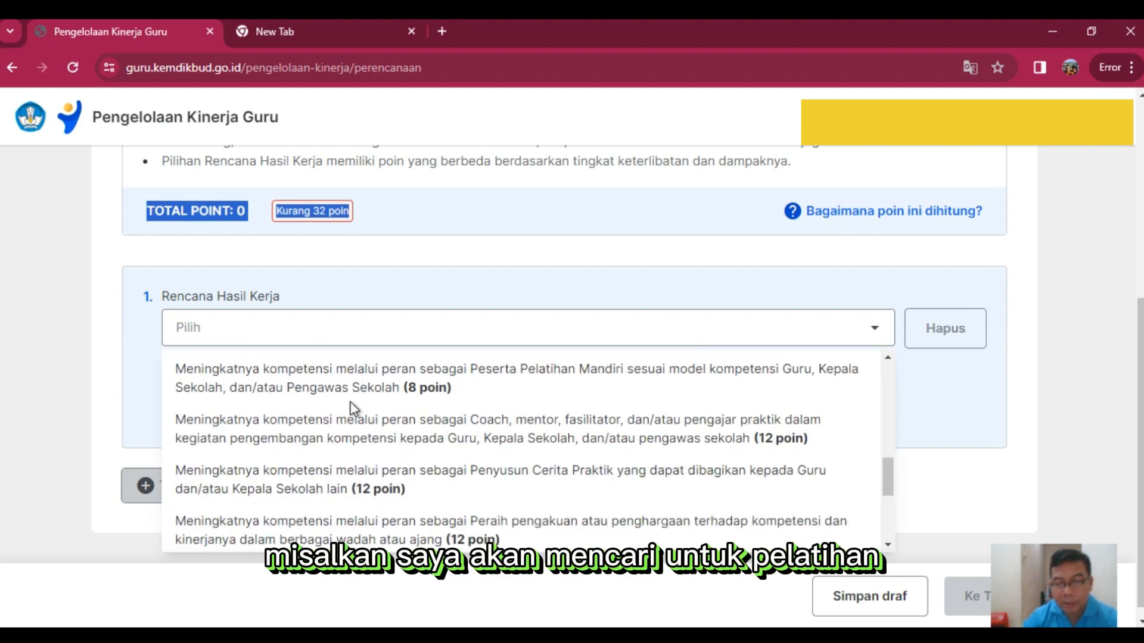
pyautogui.scroll(-6, 353, 408)
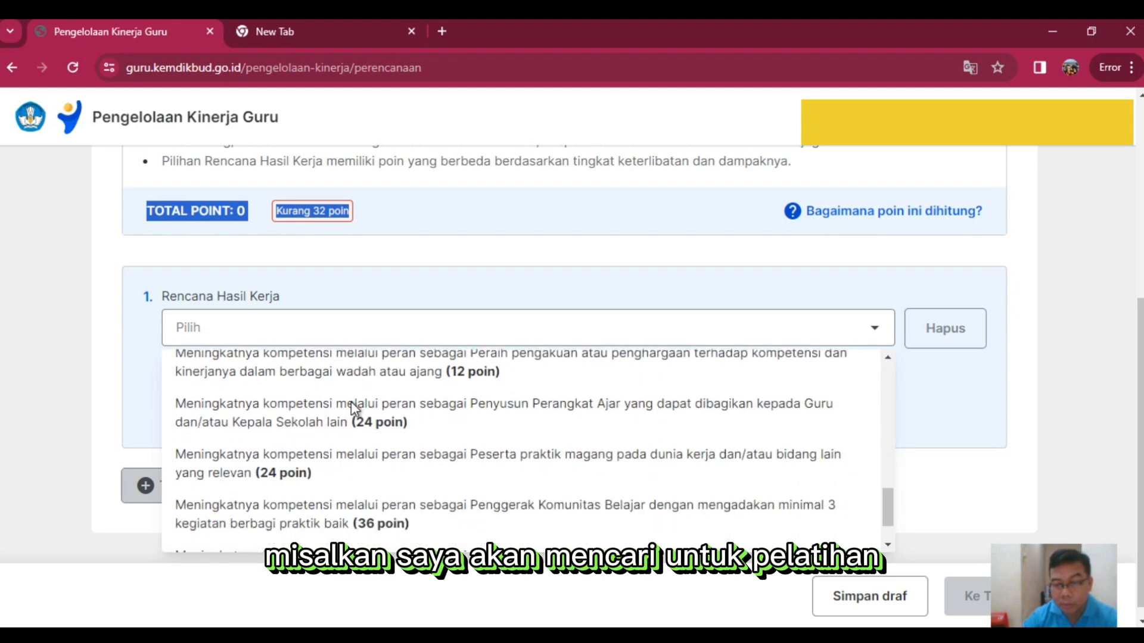
pyautogui.scroll(1, 430, 441)
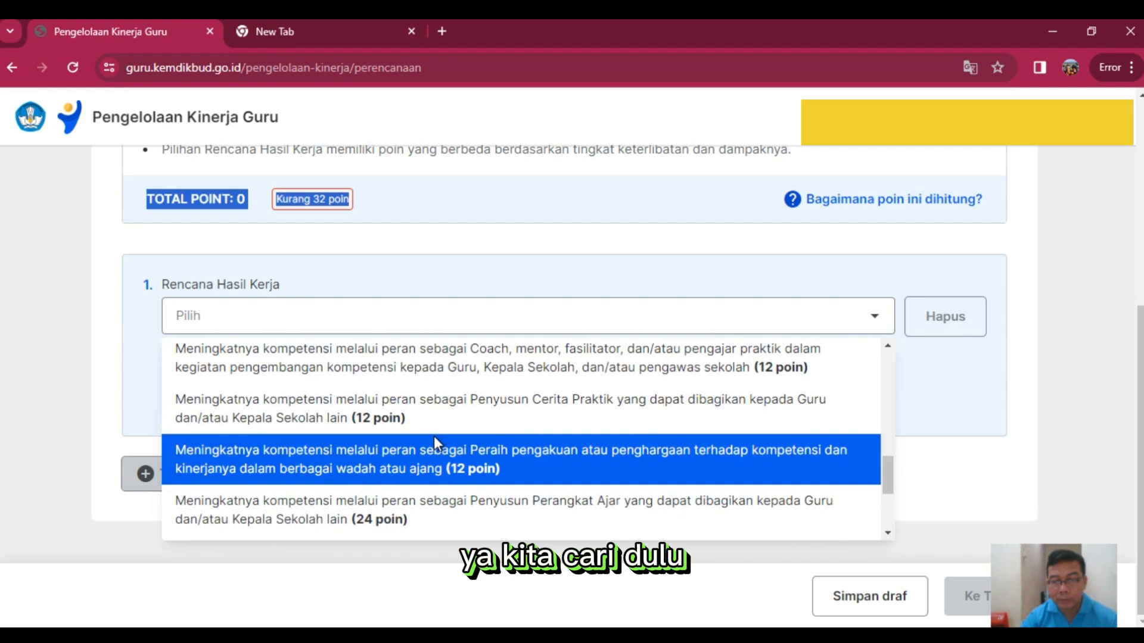
pyautogui.scroll(5, 433, 441)
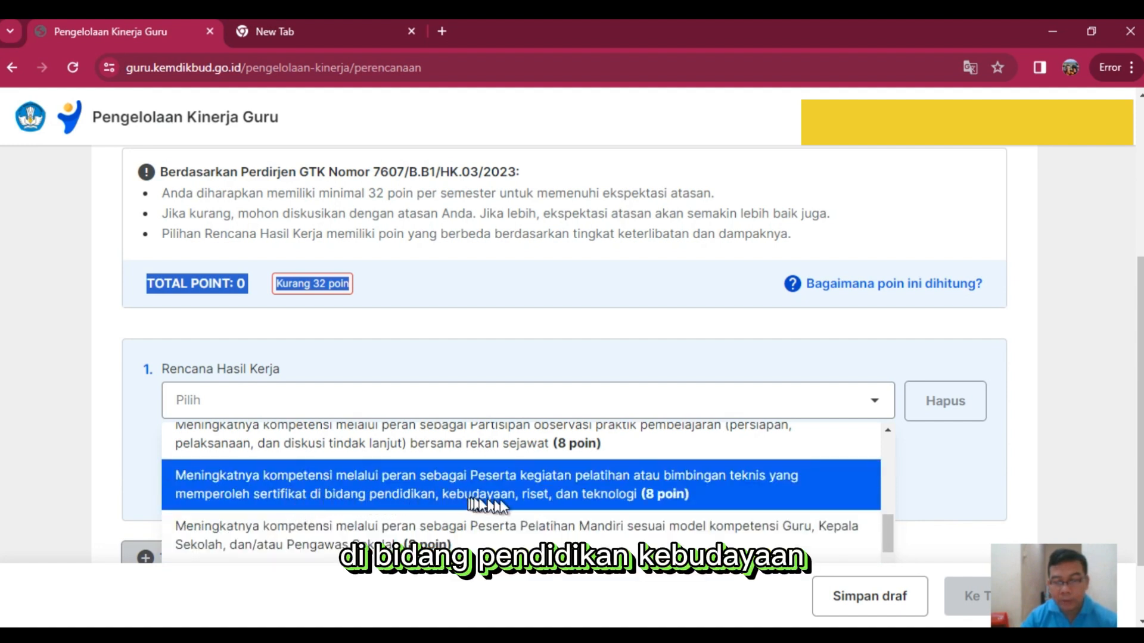
pyautogui.click(542, 493)
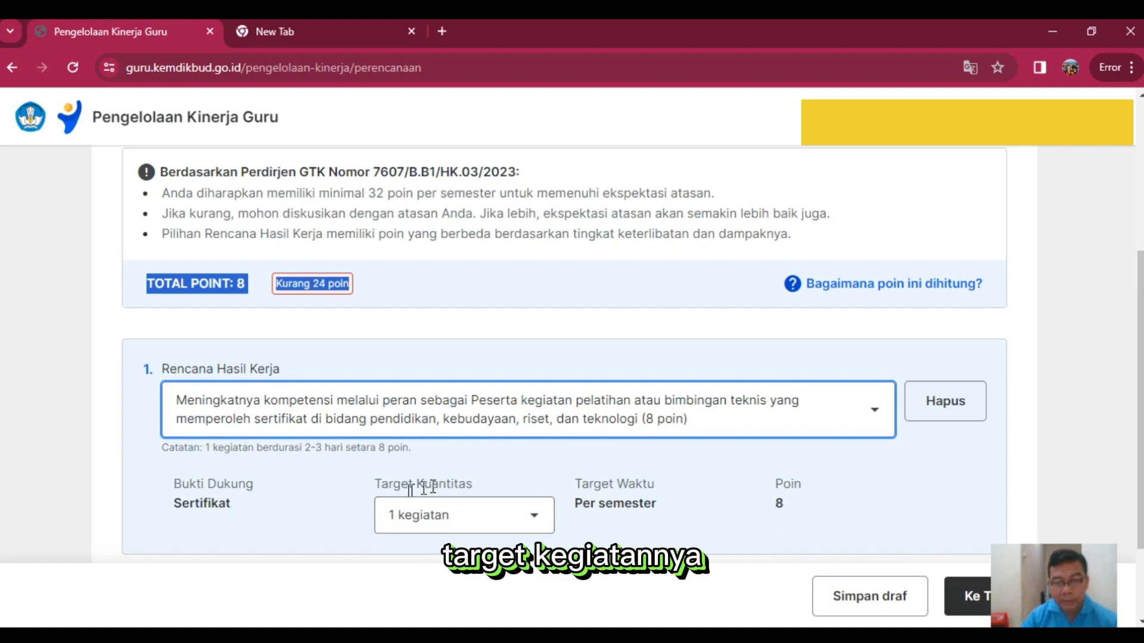
# Try 2 kegiatan and 1 kegiatan as the first Rencana Hasil Kerja's Target Kuantitas, and settle on 2 kegiatan.
pyautogui.click(437, 526)
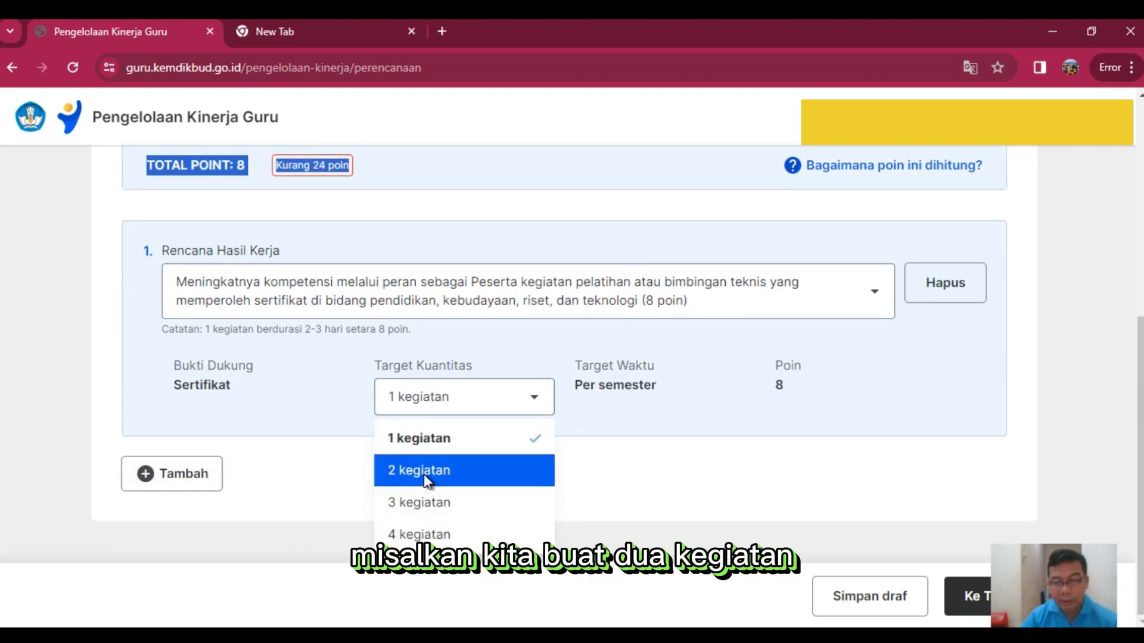
pyautogui.click(424, 475)
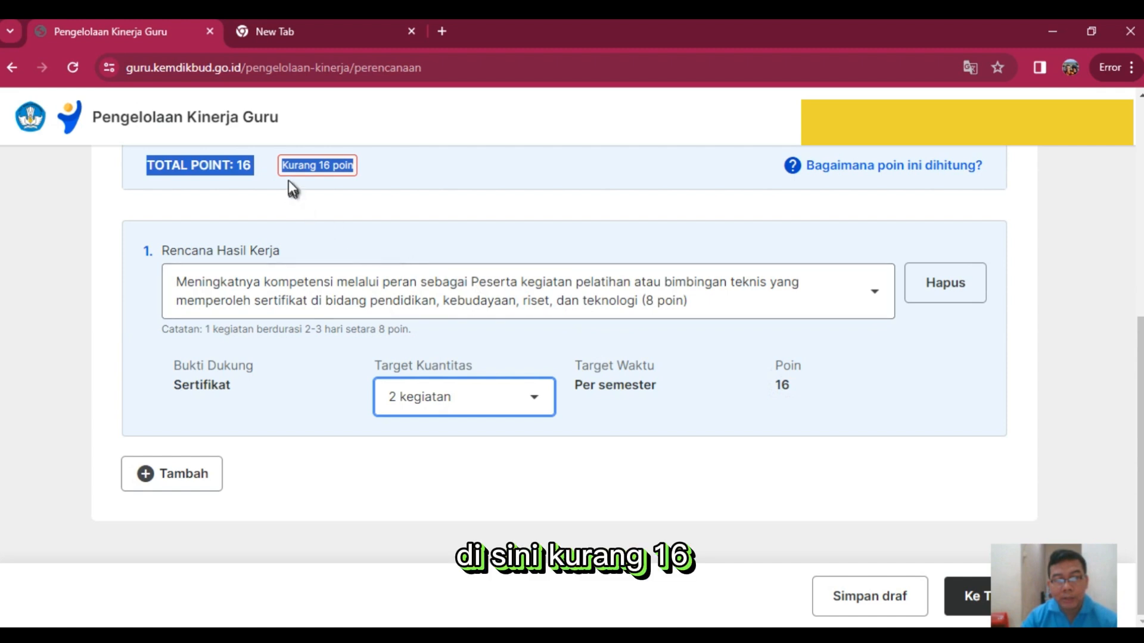
pyautogui.click(428, 408)
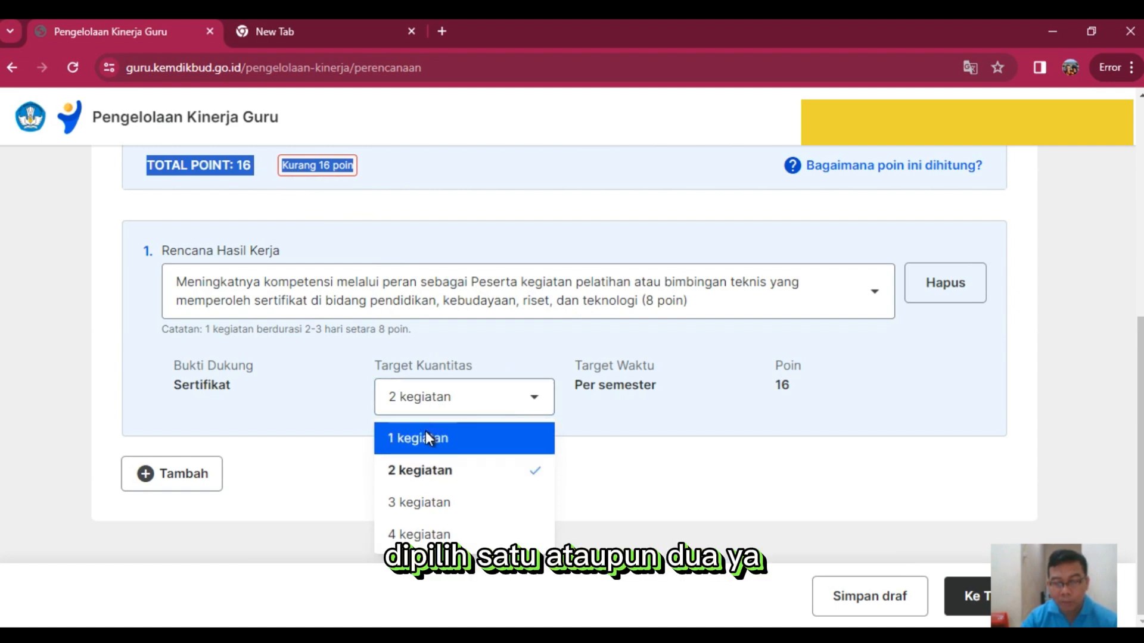
pyautogui.click(426, 438)
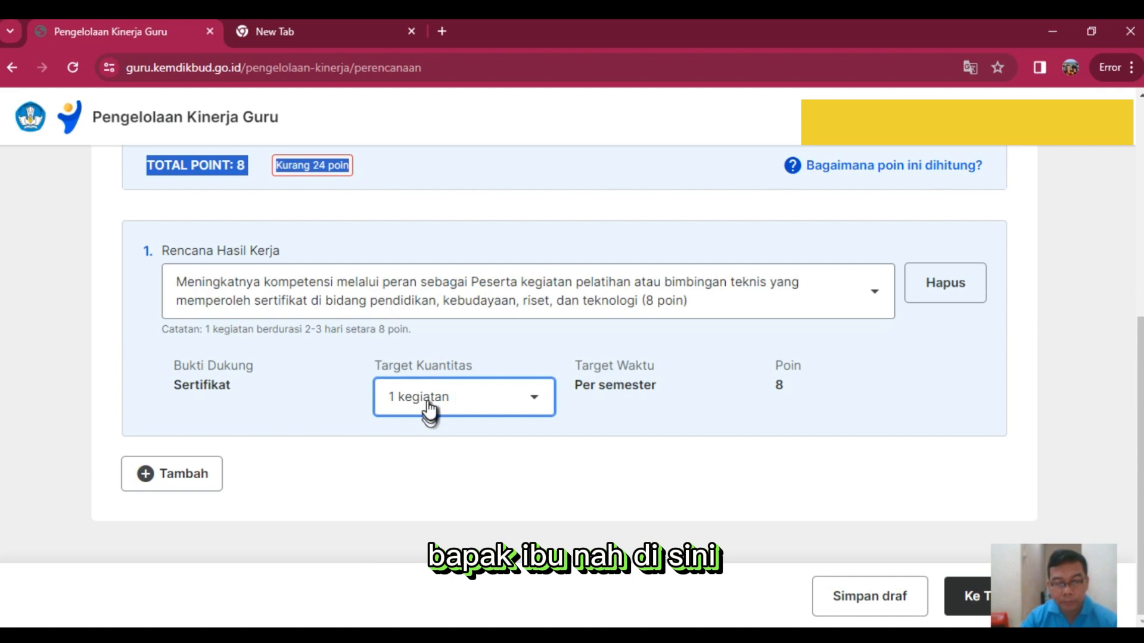
pyautogui.click(428, 408)
pyautogui.click(425, 467)
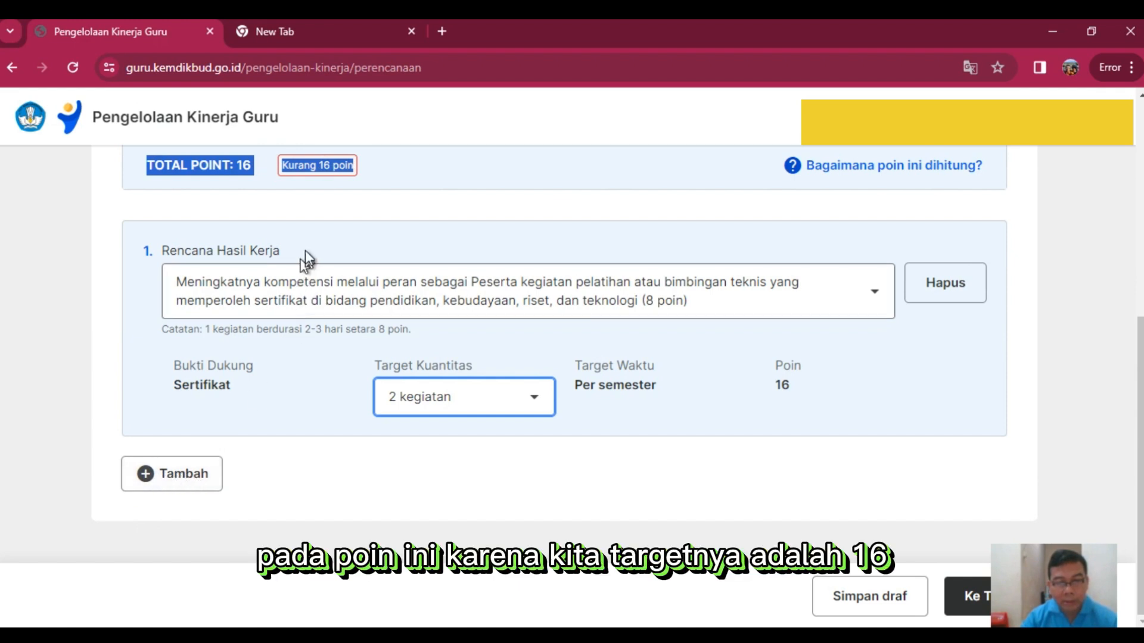
# Add a second Rencana Hasil Kerja with the 6 poin role Penelaah Aksi Nyata sejawat yang dihasilkan Guru dan/atau Kepala Sekolah lain.
pyautogui.click(158, 479)
pyautogui.scroll(-1, 358, 489)
pyautogui.scroll(-2, 406, 453)
pyautogui.click(379, 368)
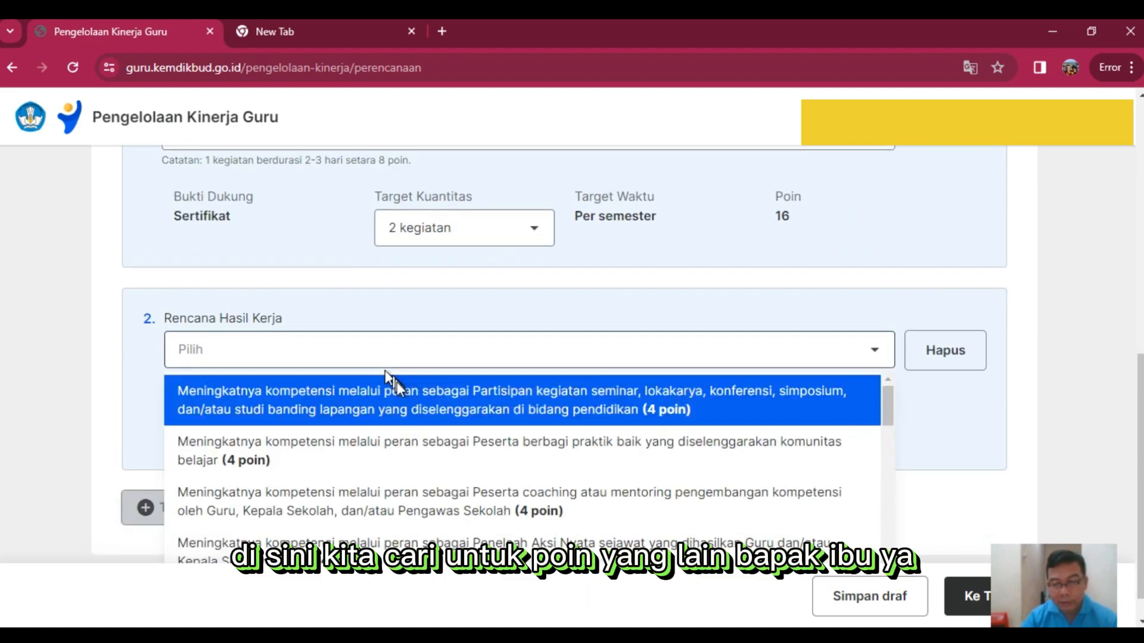
pyautogui.scroll(-1, 420, 410)
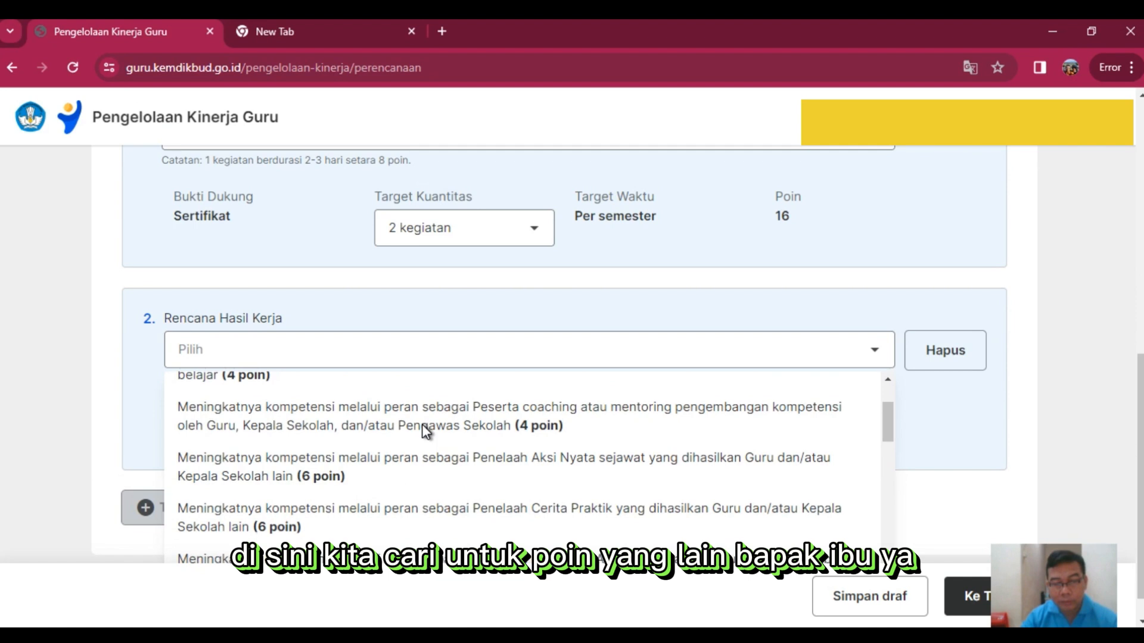
pyautogui.scroll(-1, 424, 430)
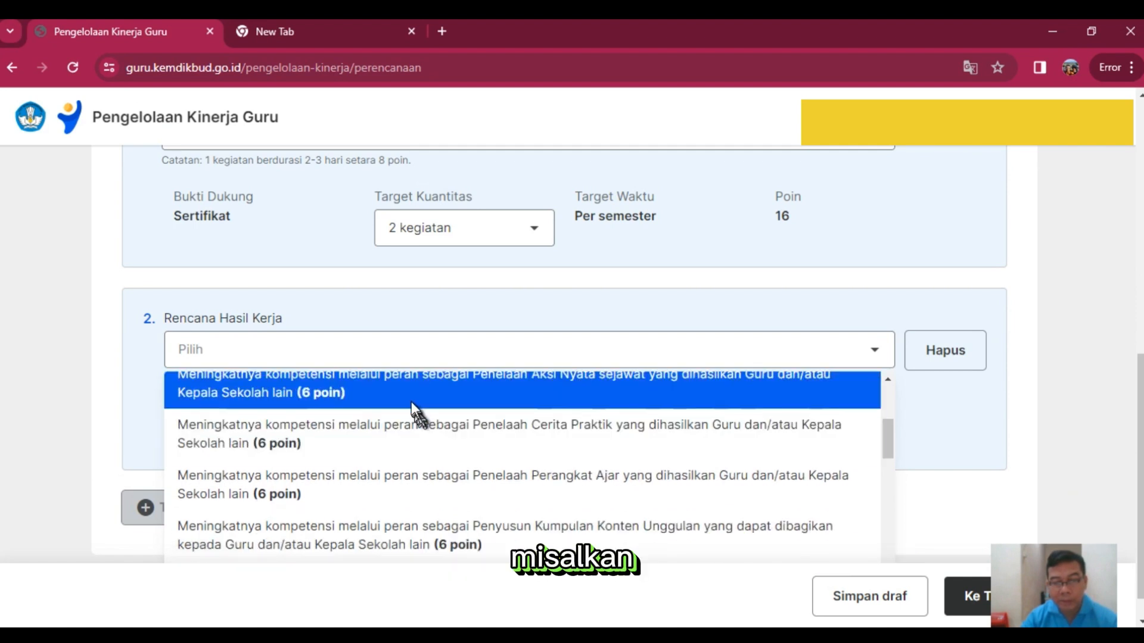
pyautogui.scroll(1, 408, 396)
pyautogui.click(408, 396)
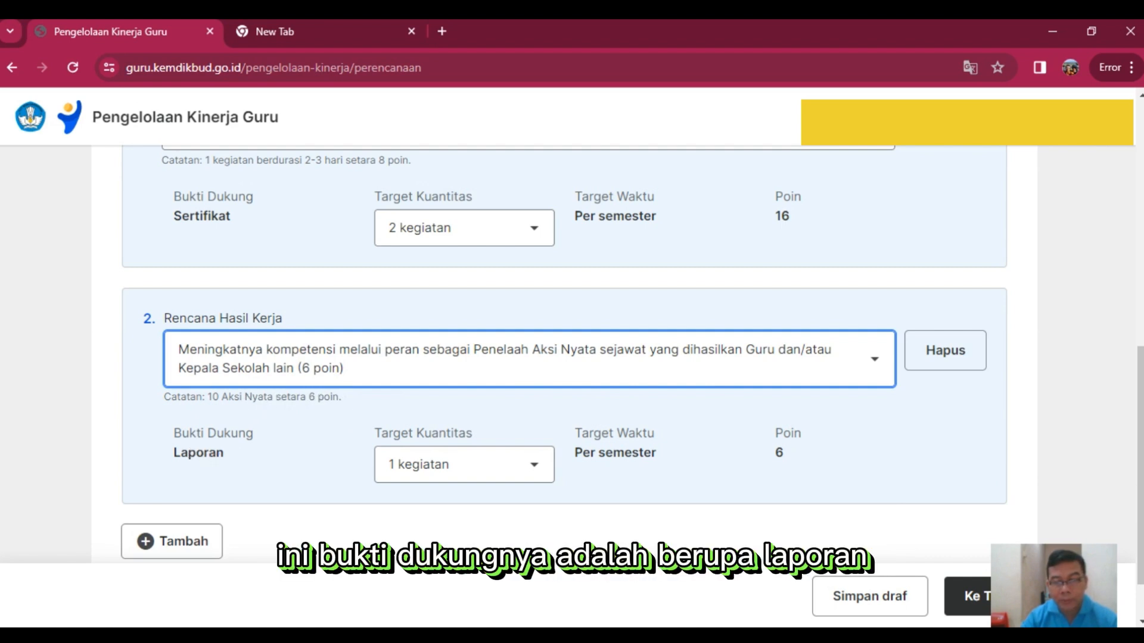
# Select 1 kegiatan as the second Rencana Hasil Kerja's Target Kuantitas and check the plan's remaining point shortfall.
pyautogui.scroll(3, 427, 406)
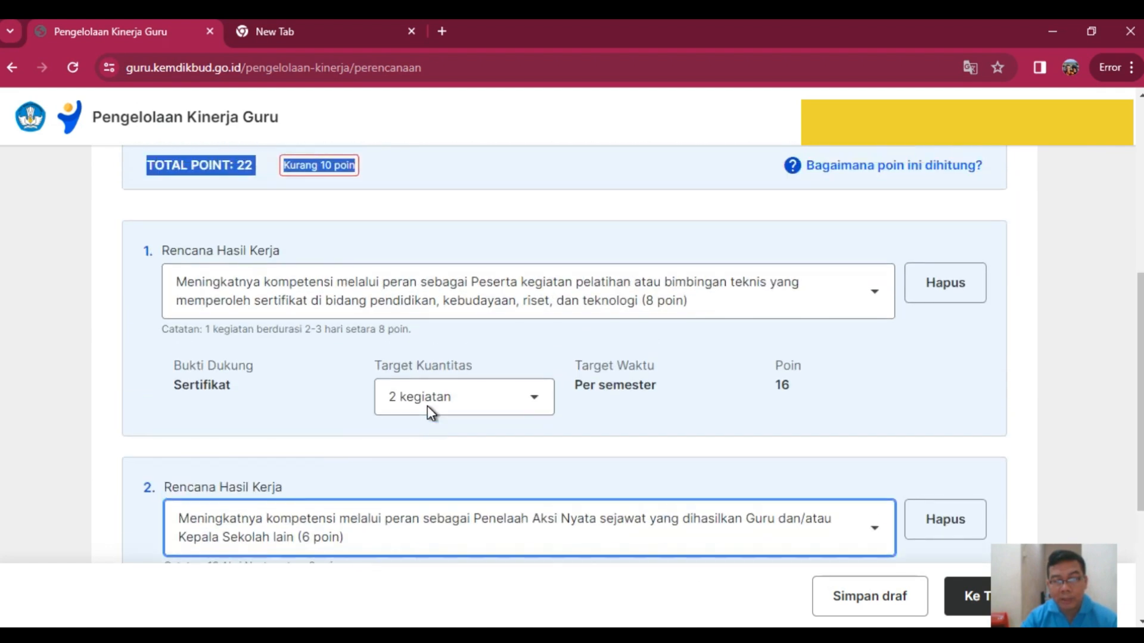
pyautogui.scroll(-3, 427, 406)
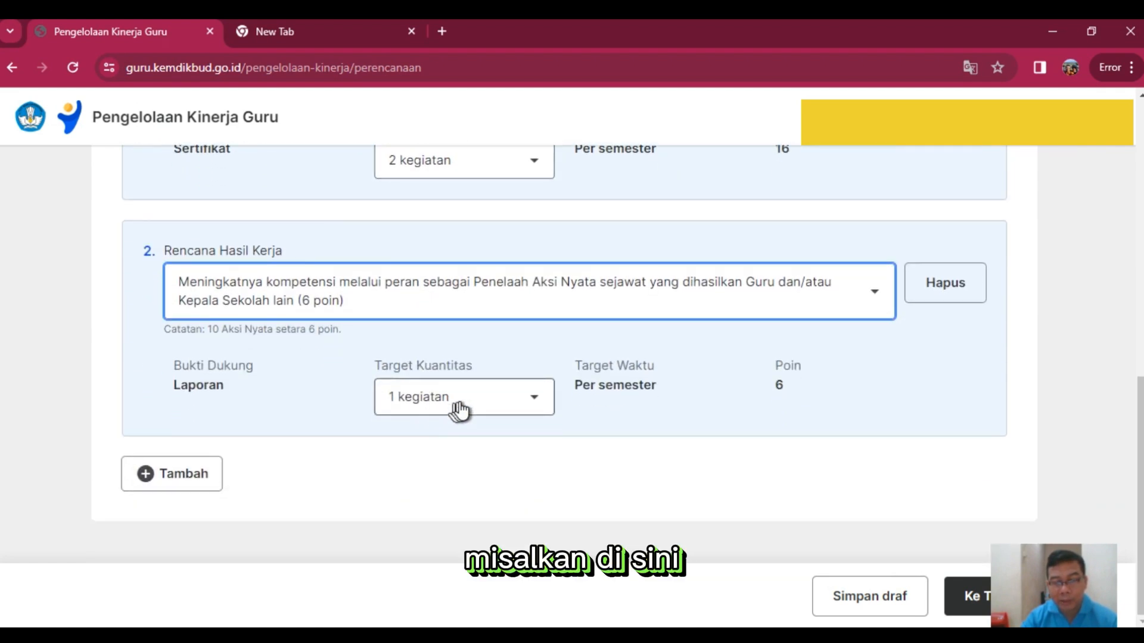
pyautogui.click(462, 409)
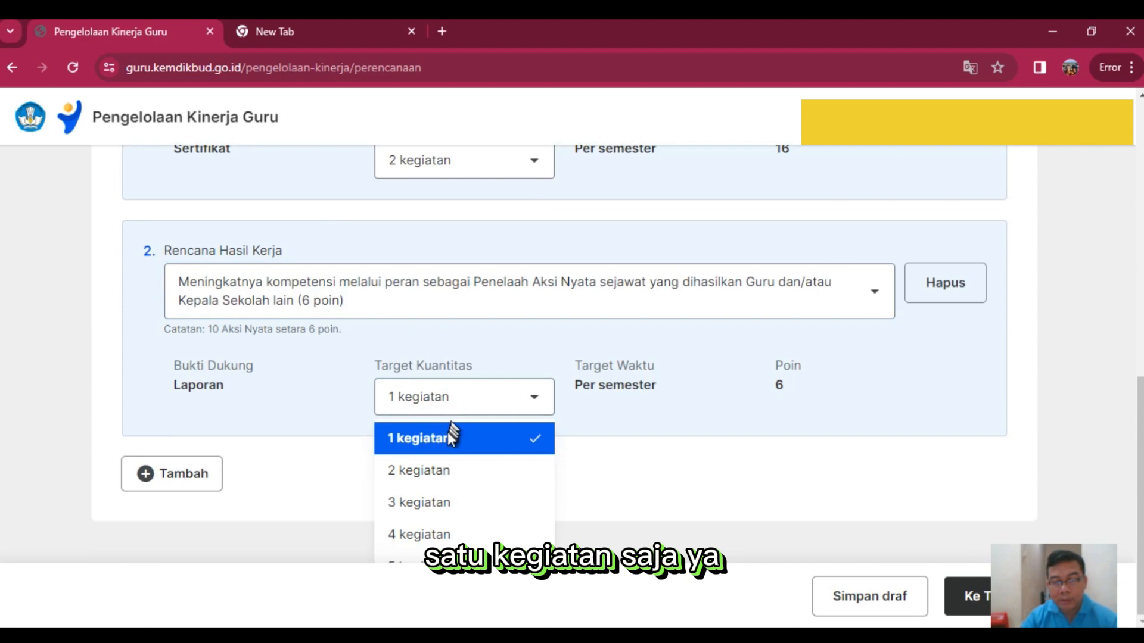
pyautogui.click(451, 441)
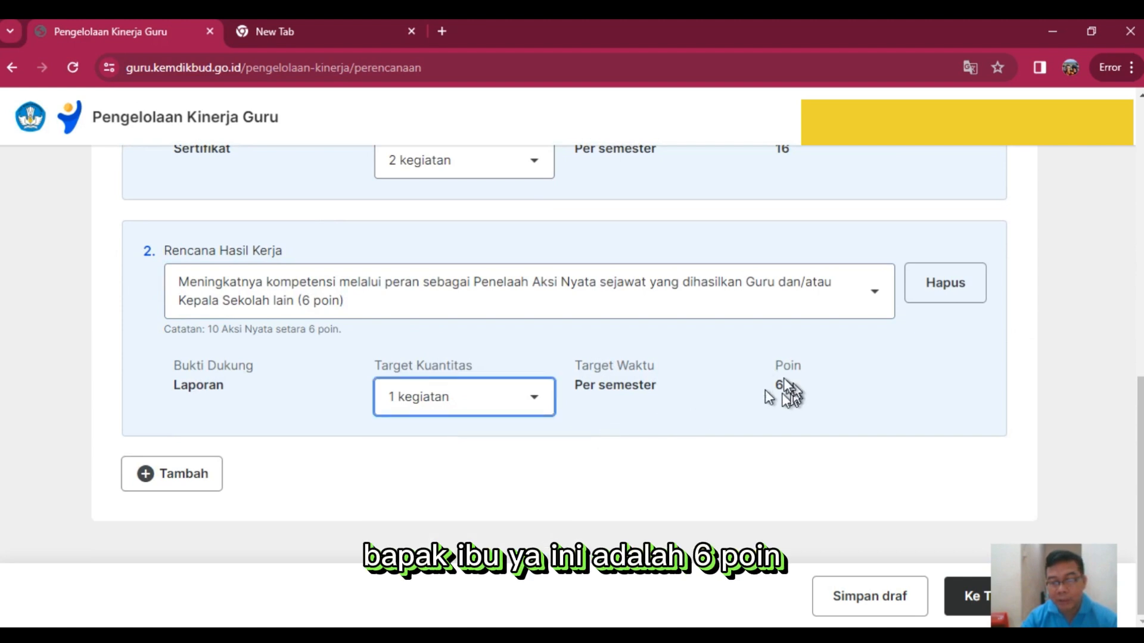
pyautogui.scroll(4, 519, 420)
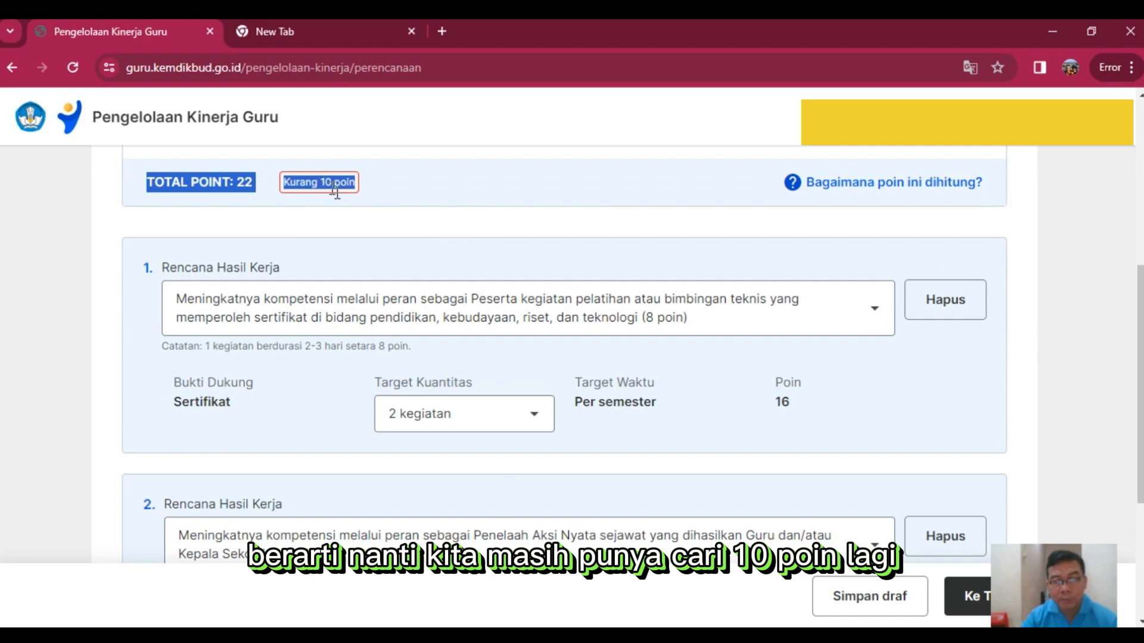
# Add a third Rencana Hasil Kerja entry below the Penelaah Aksi Nyata one.
pyautogui.scroll(-4, 365, 393)
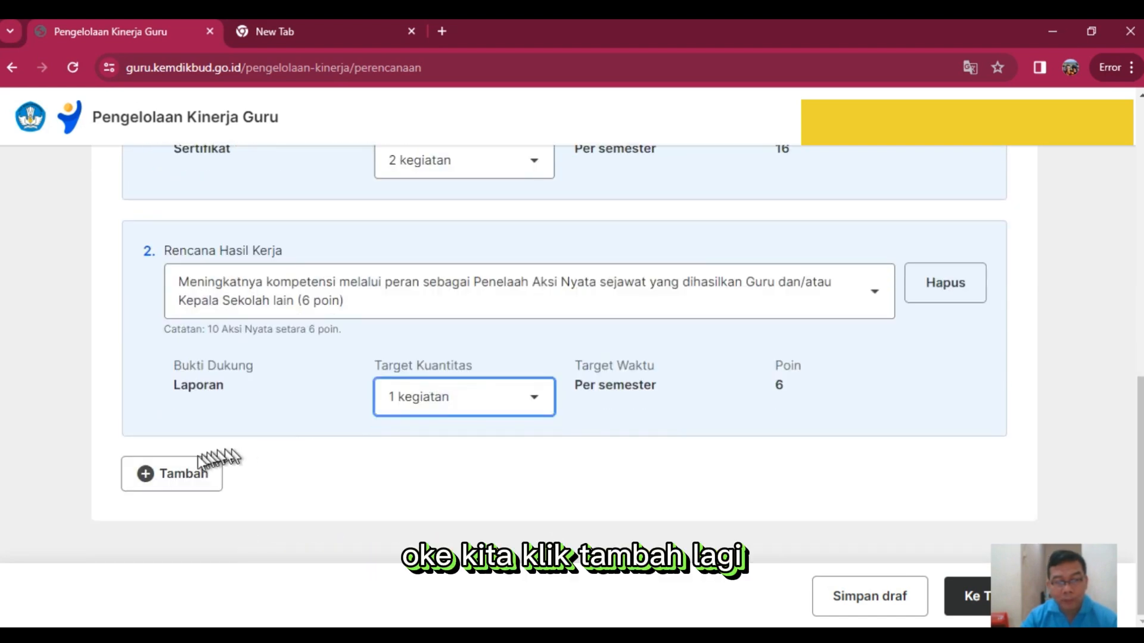
pyautogui.click(166, 477)
pyautogui.scroll(-3, 332, 403)
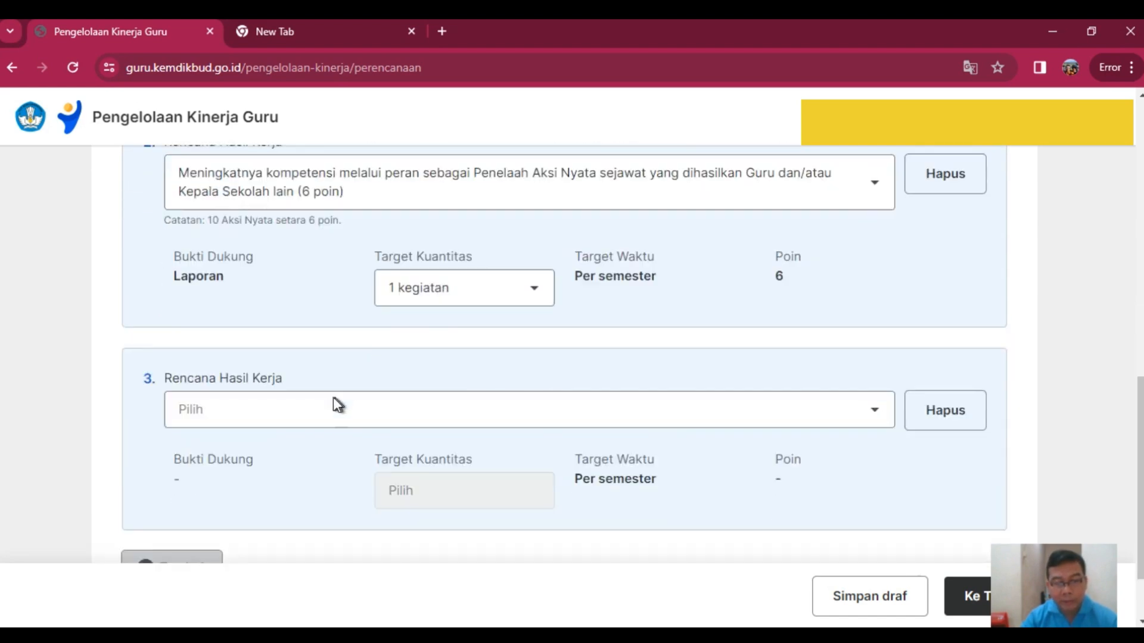
# Choose the 24 poin role Penyusun Perangkat Ajar as the third Rencana Hasil Kerja and check the plan's total points.
pyautogui.click(322, 367)
pyautogui.scroll(-4, 383, 420)
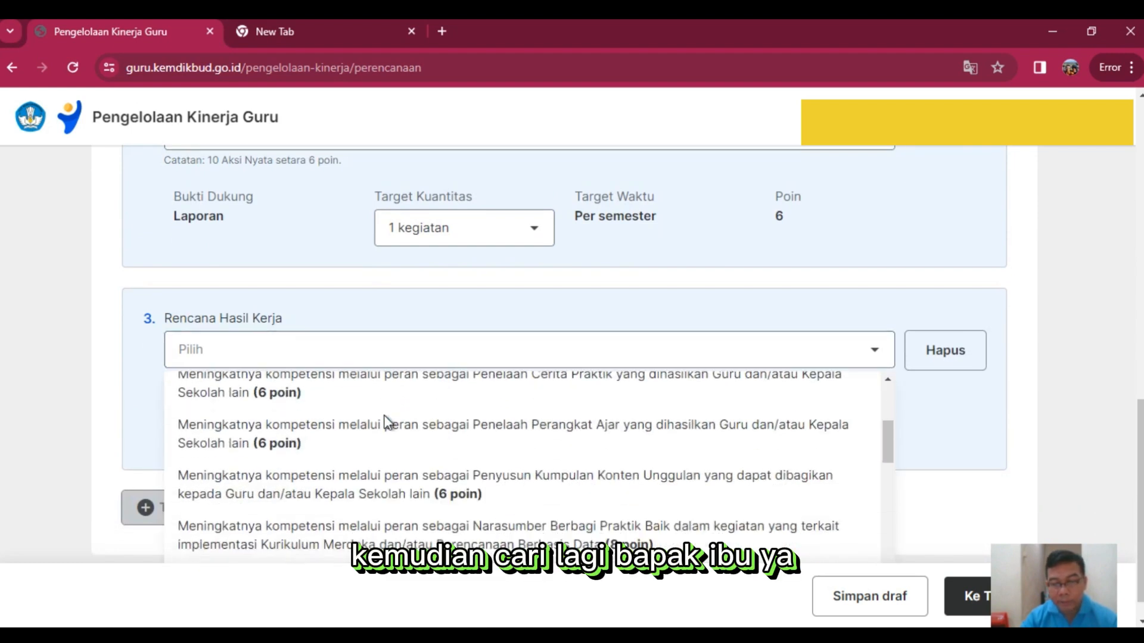
pyautogui.scroll(-1, 385, 421)
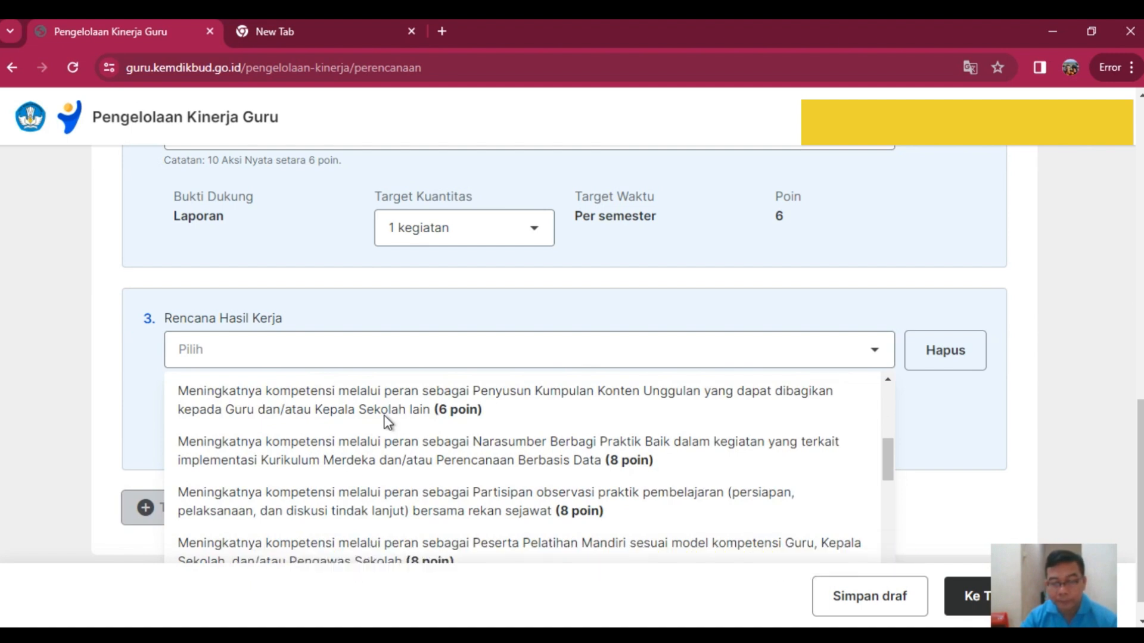
pyautogui.scroll(-1, 385, 420)
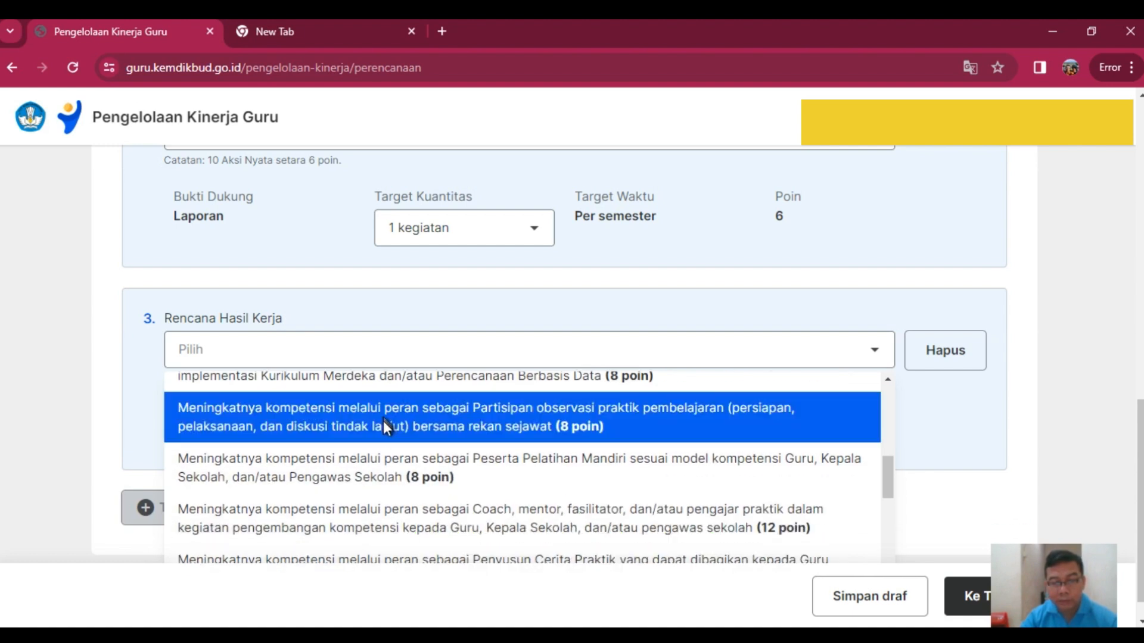
pyautogui.scroll(-1, 385, 420)
pyautogui.click(456, 499)
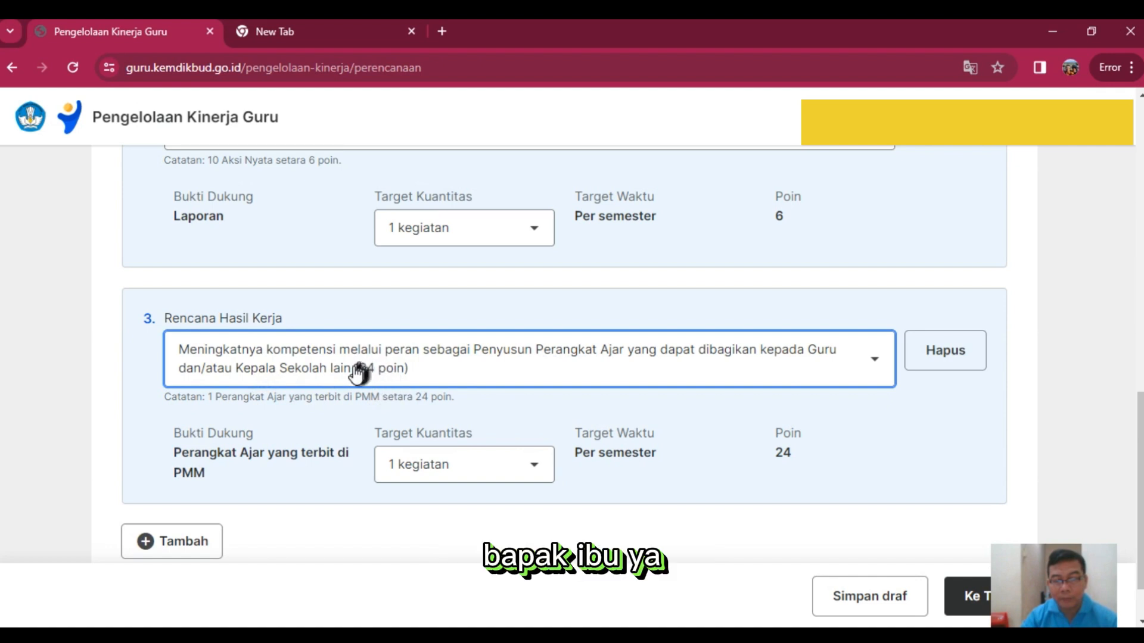
pyautogui.scroll(10, 381, 397)
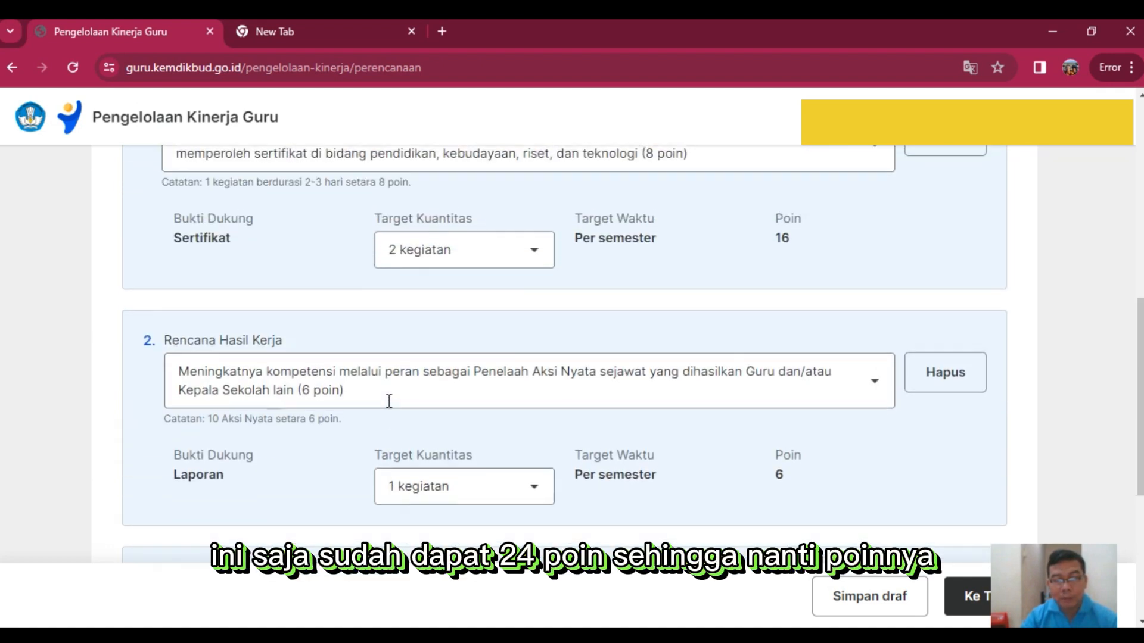
pyautogui.scroll(2, 388, 401)
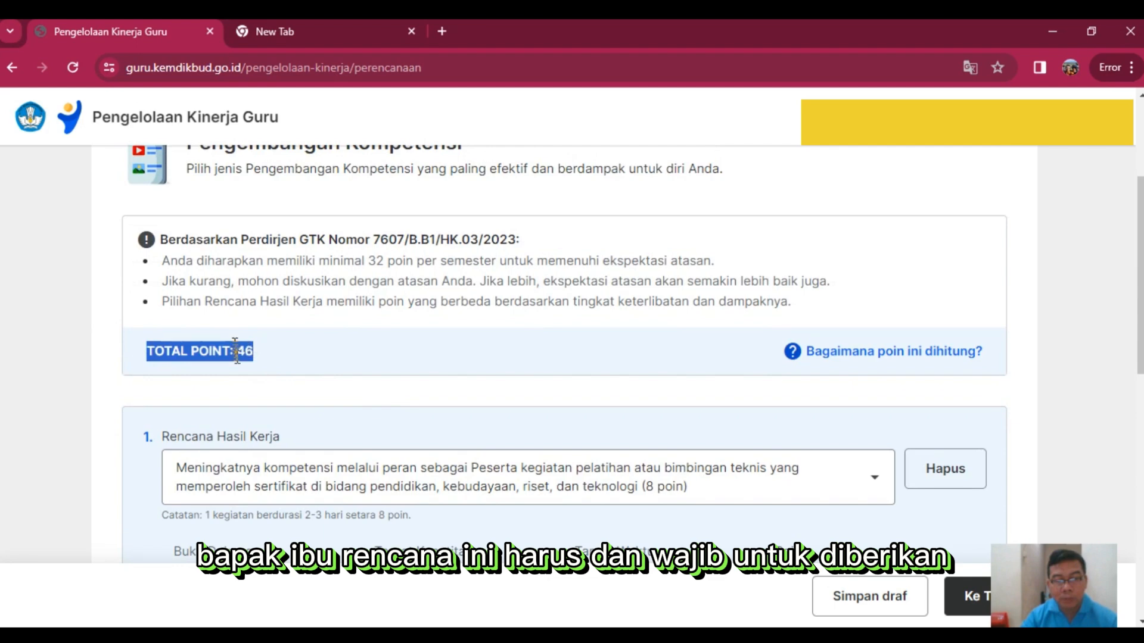
# Change the third Rencana Hasil Kerja to the 6 poin role Penyusun Kumpulan Konten Unggulan yang dapat dibagikan kepada Guru dan/atau Kepala Sekolah lain.
pyautogui.scroll(-10, 357, 462)
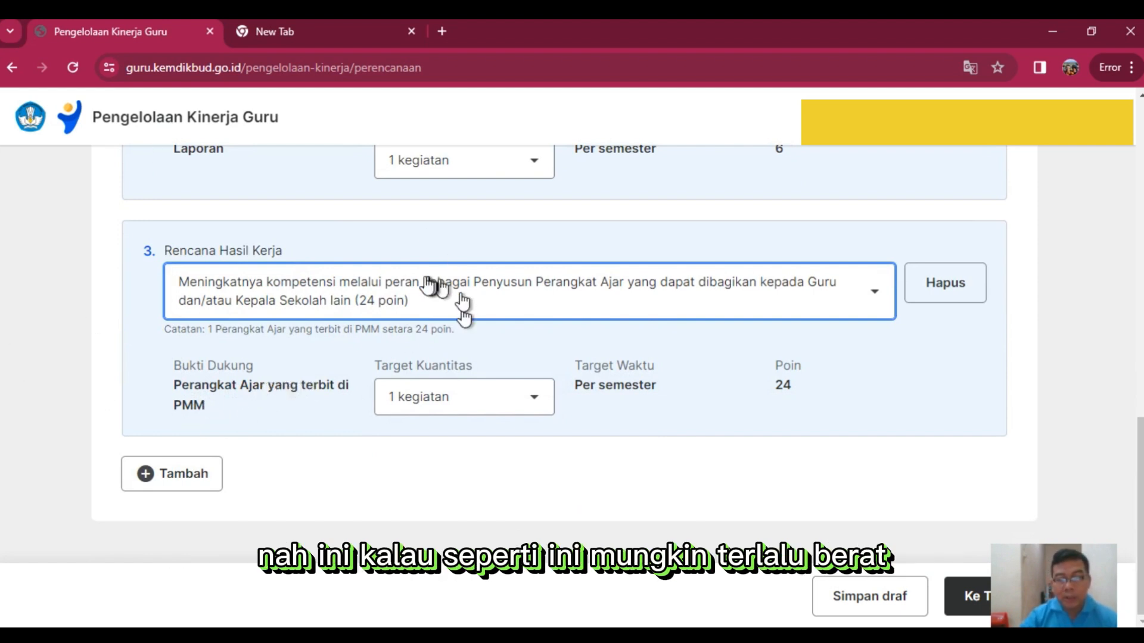
pyautogui.click(419, 300)
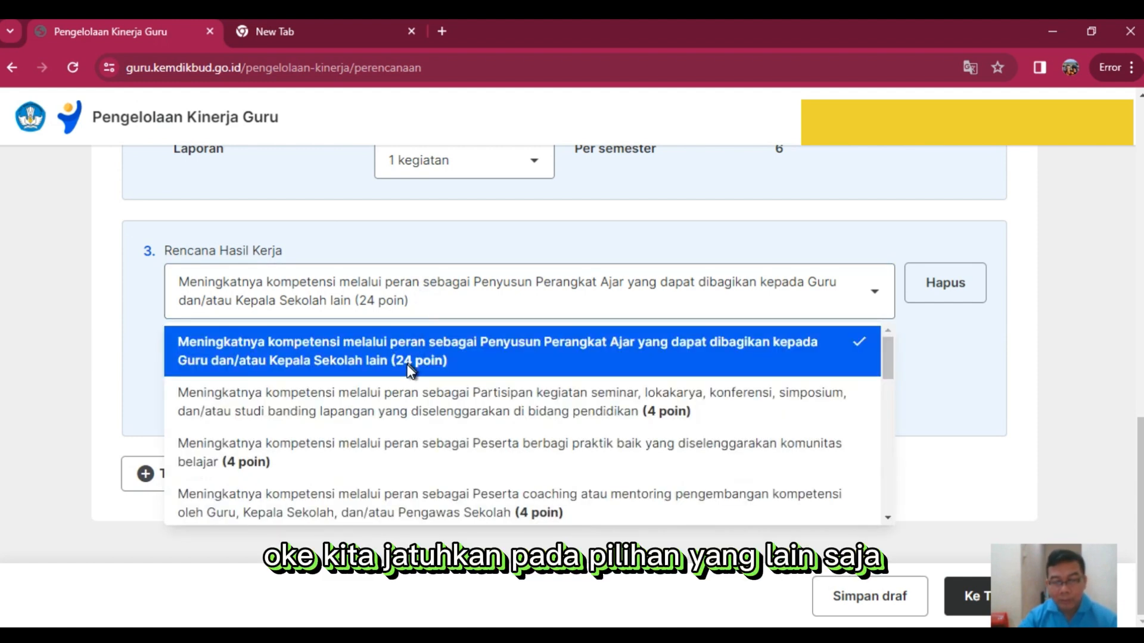
pyautogui.scroll(-2, 405, 398)
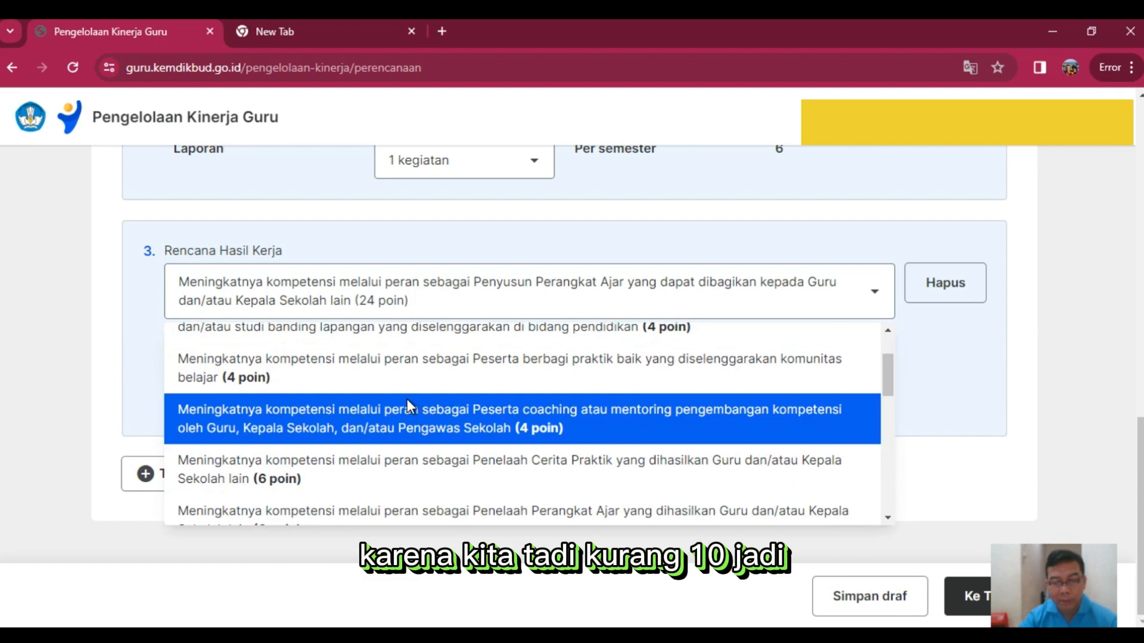
pyautogui.scroll(-2, 408, 399)
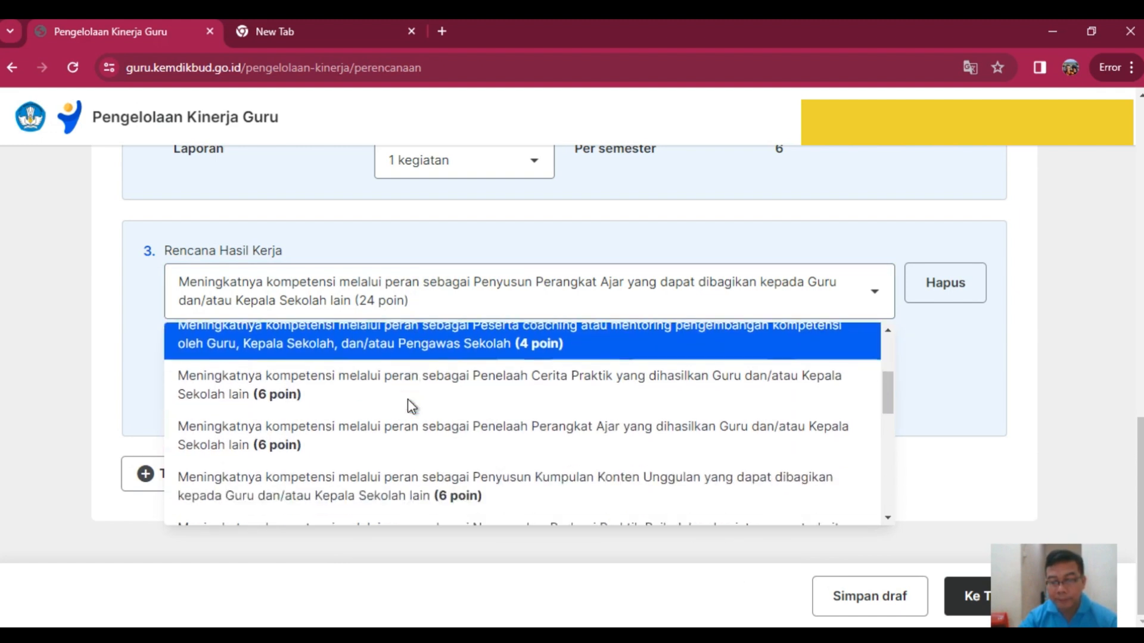
pyautogui.scroll(-2, 407, 399)
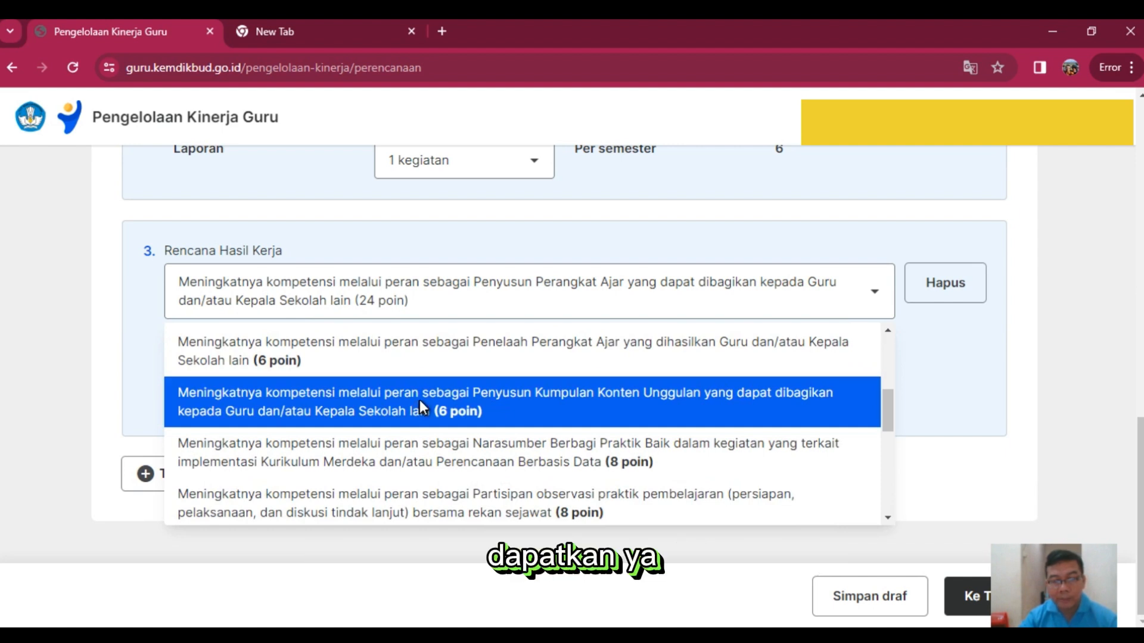
pyautogui.click(419, 399)
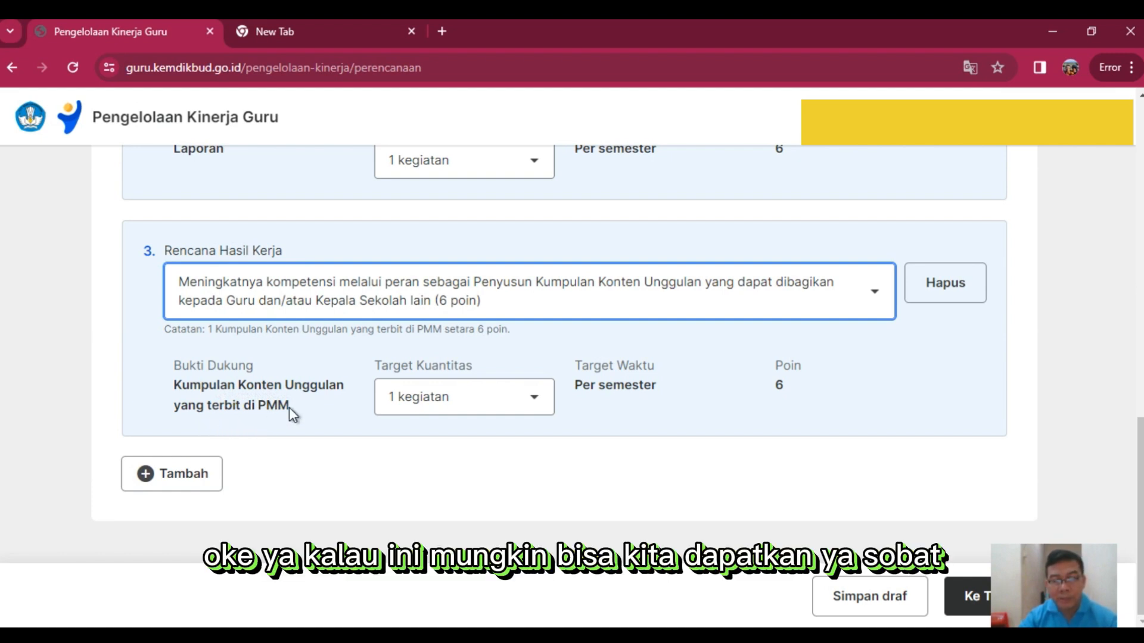
# Set the third Rencana Hasil Kerja's Target Kuantitas to 2 kegiatan and check the plan's total points.
pyautogui.scroll(10, 292, 415)
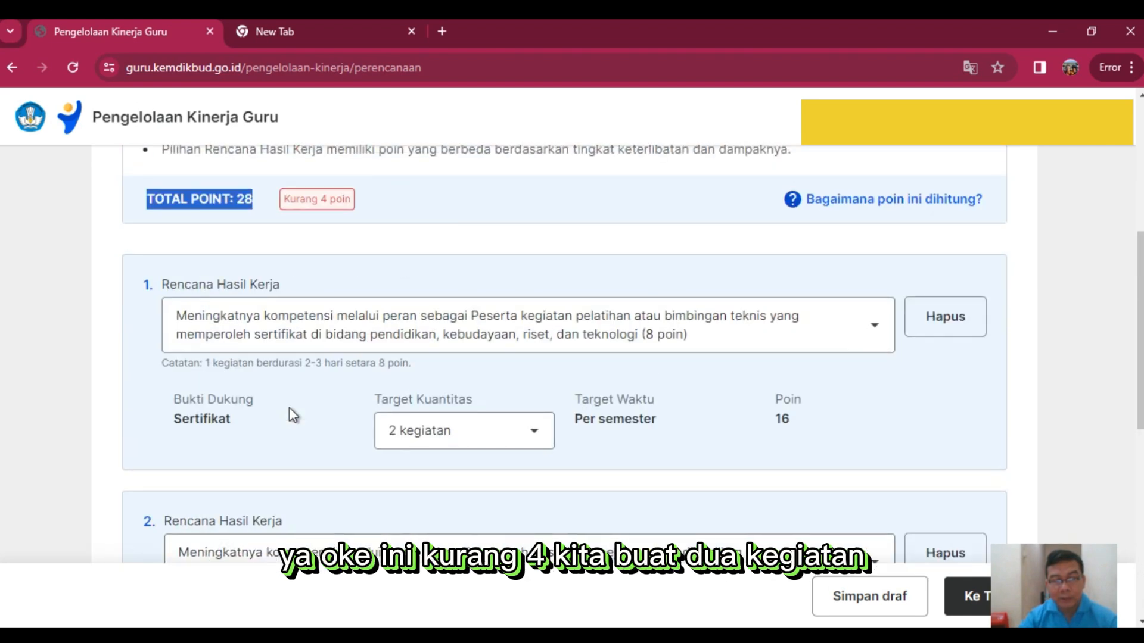
pyautogui.scroll(-8, 292, 414)
pyautogui.click(426, 402)
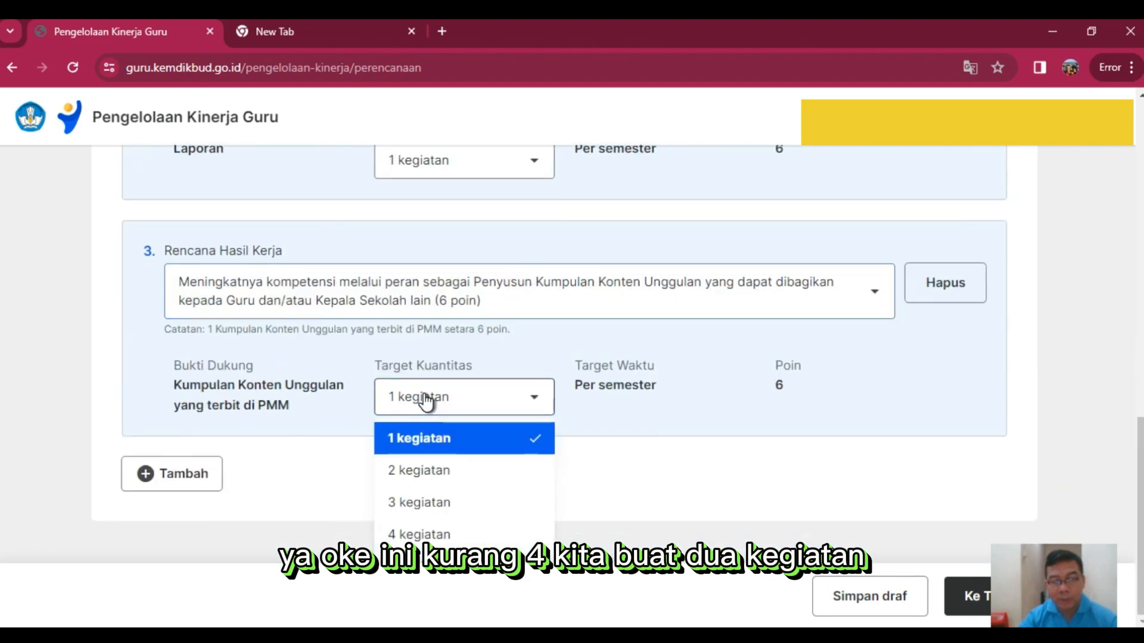
pyautogui.click(432, 470)
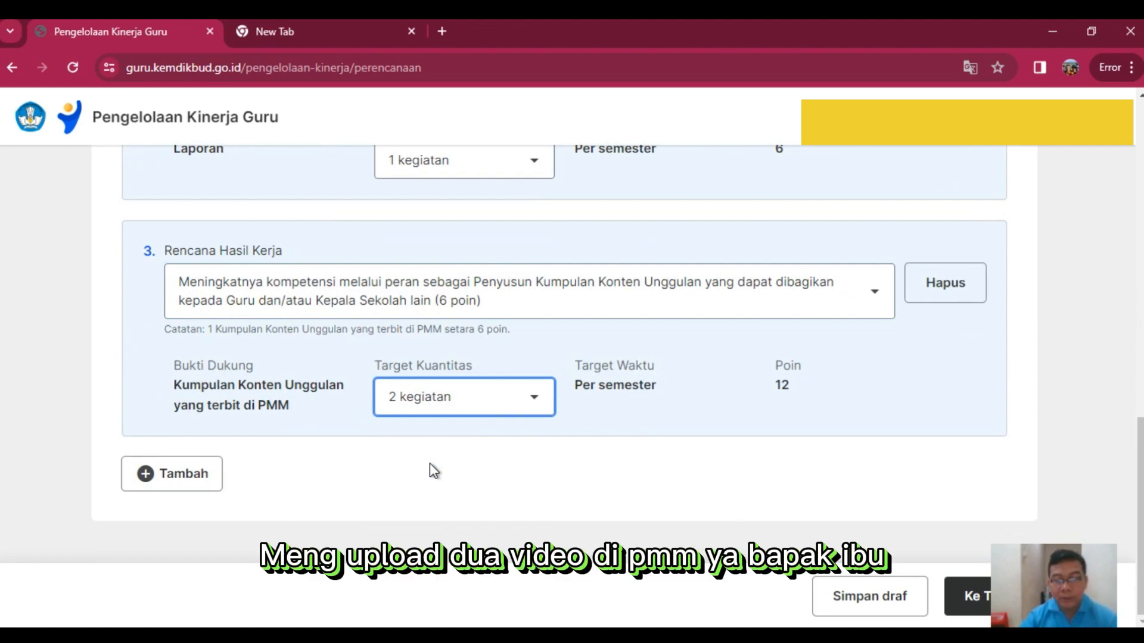
pyautogui.scroll(8, 470, 359)
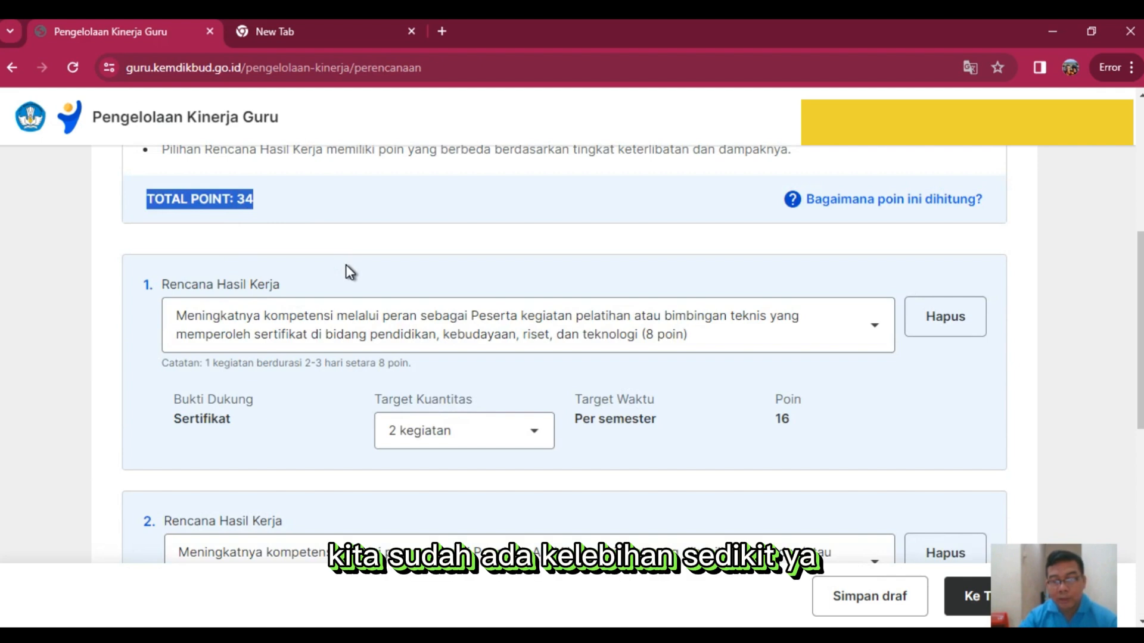
# Continue to the optional Tugas Tambahan section and choose Wakil Kepala Satuan Pendidikan (SMP, SMA, SMK) as its first Rencana Hasil Kerja.
pyautogui.scroll(-7, 347, 272)
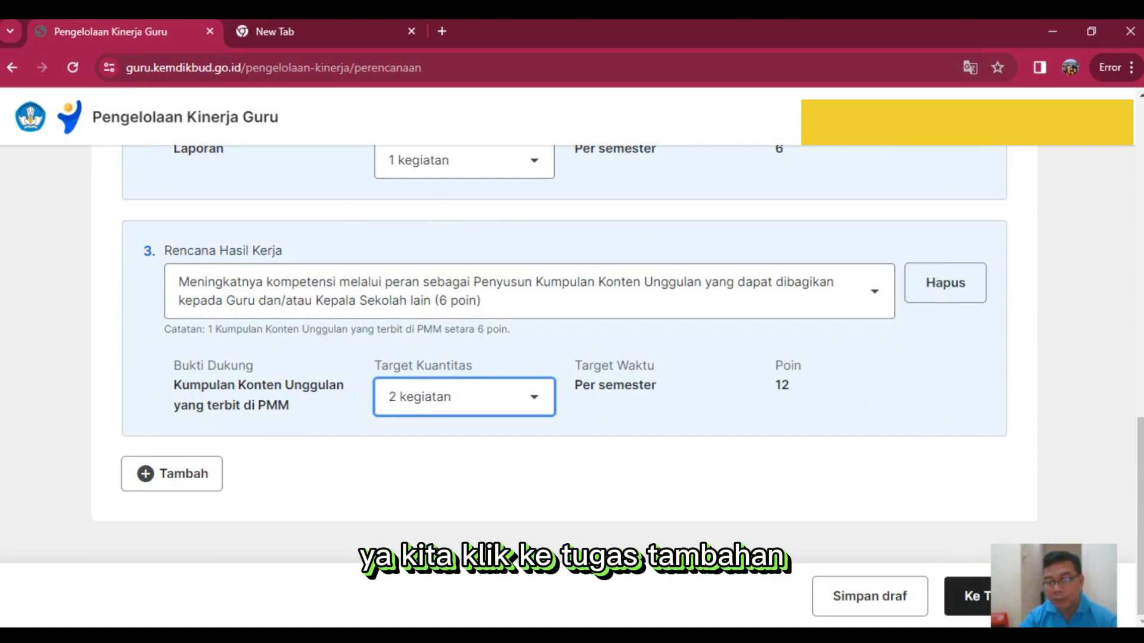
pyautogui.click(971, 596)
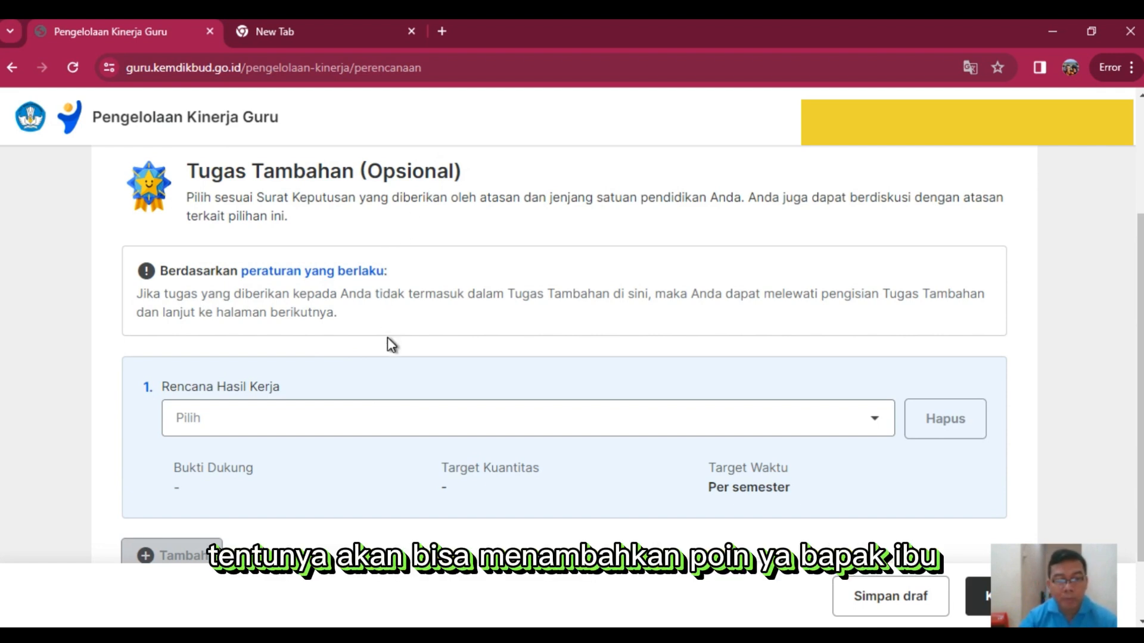
pyautogui.click(308, 415)
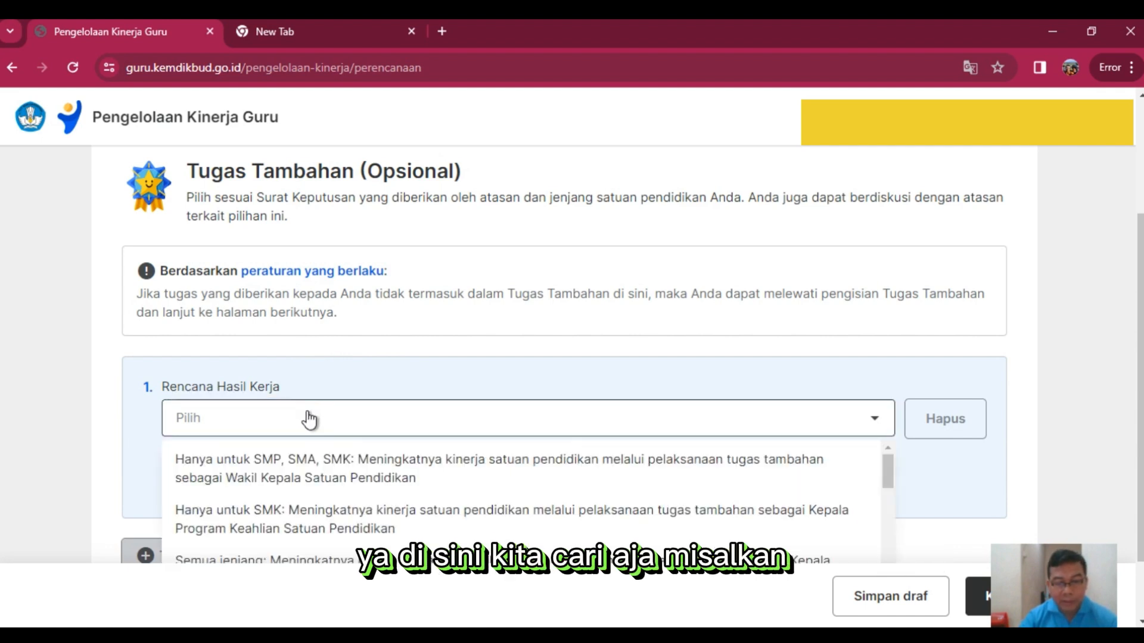
pyautogui.scroll(-2, 348, 474)
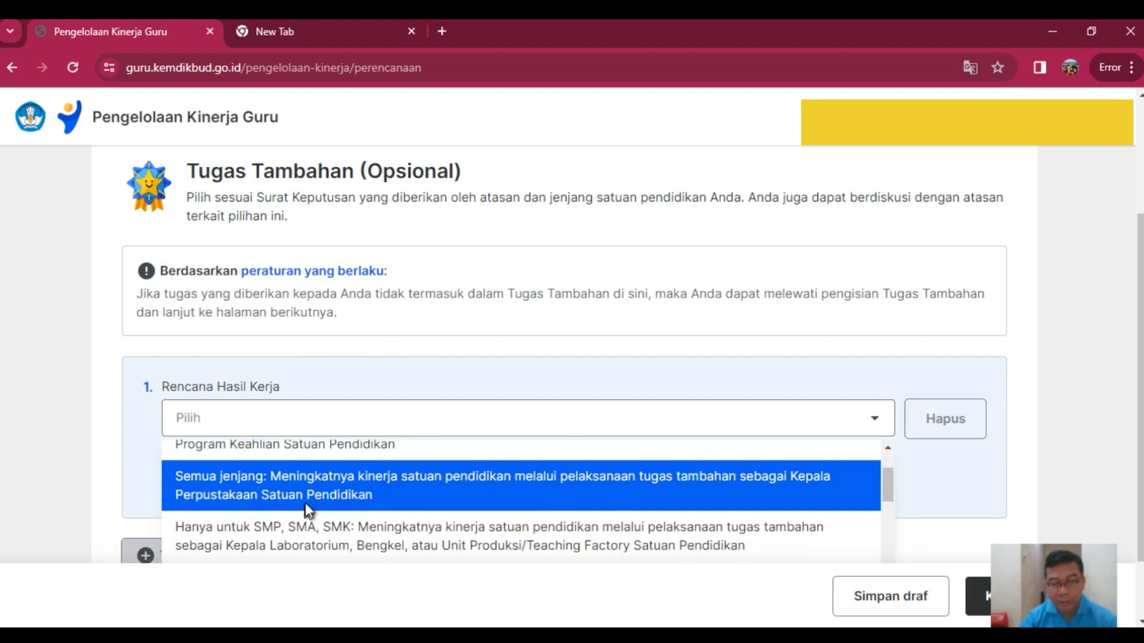
pyautogui.scroll(2, 309, 507)
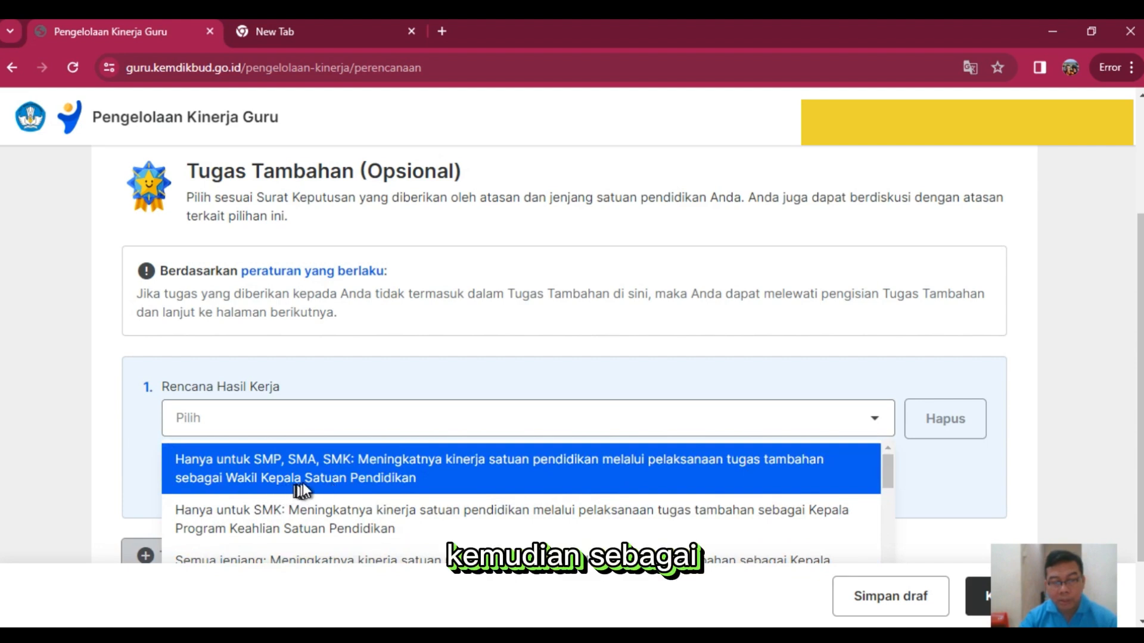
pyautogui.click(305, 479)
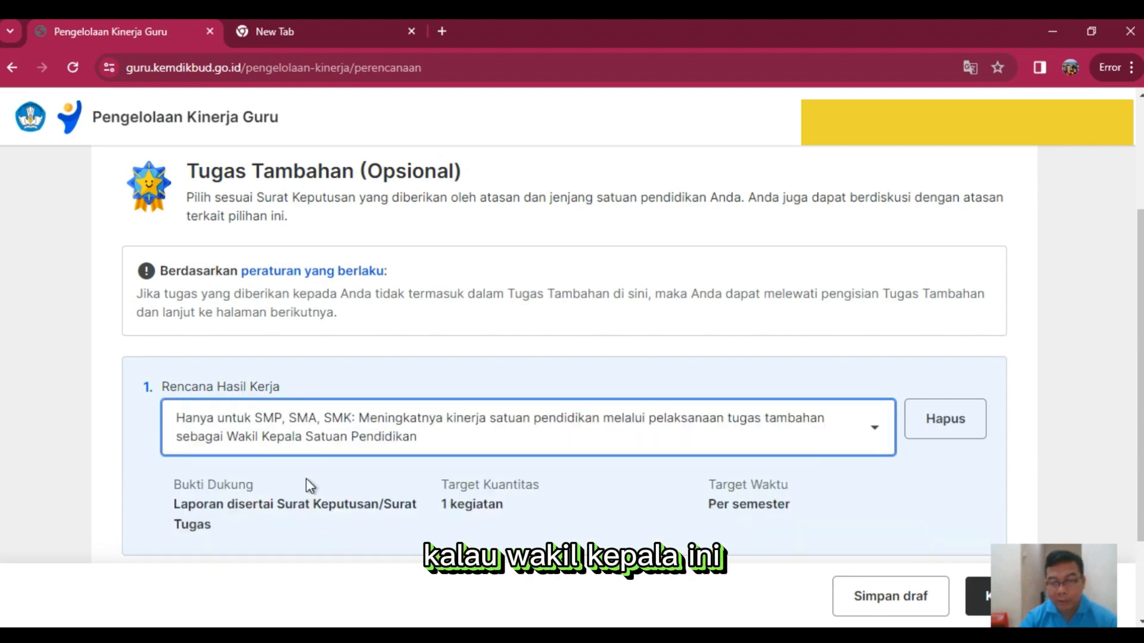
pyautogui.scroll(-2, 567, 508)
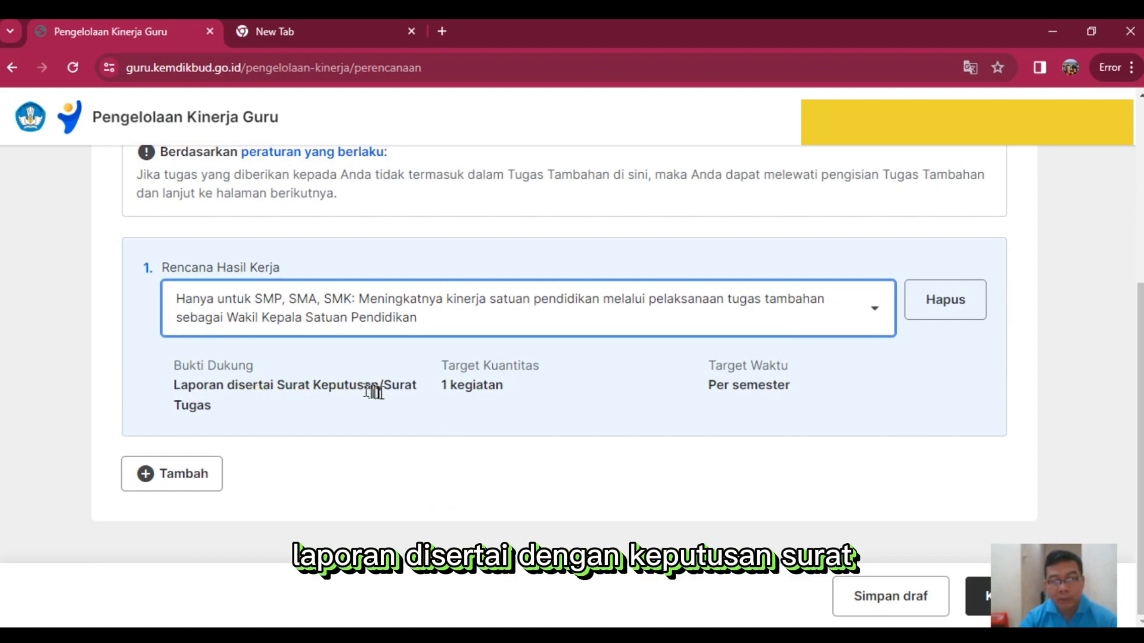
# Examine the additional duties that can be chosen for the first Rencana Hasil Kerja, down to the end of the list.
pyautogui.click(396, 322)
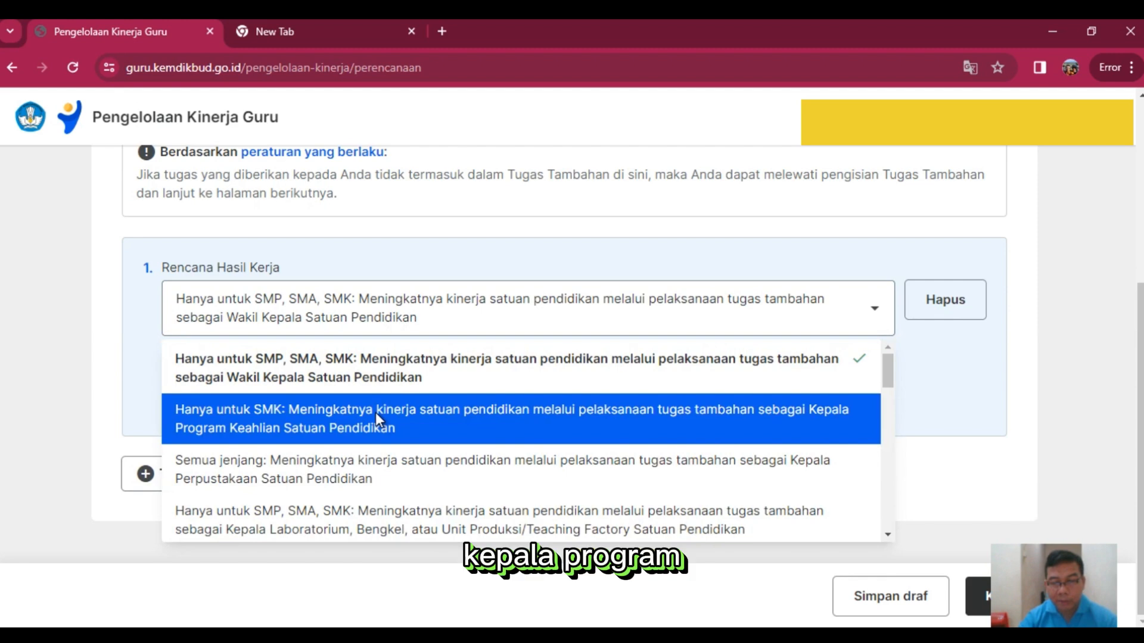
pyautogui.scroll(-2, 372, 464)
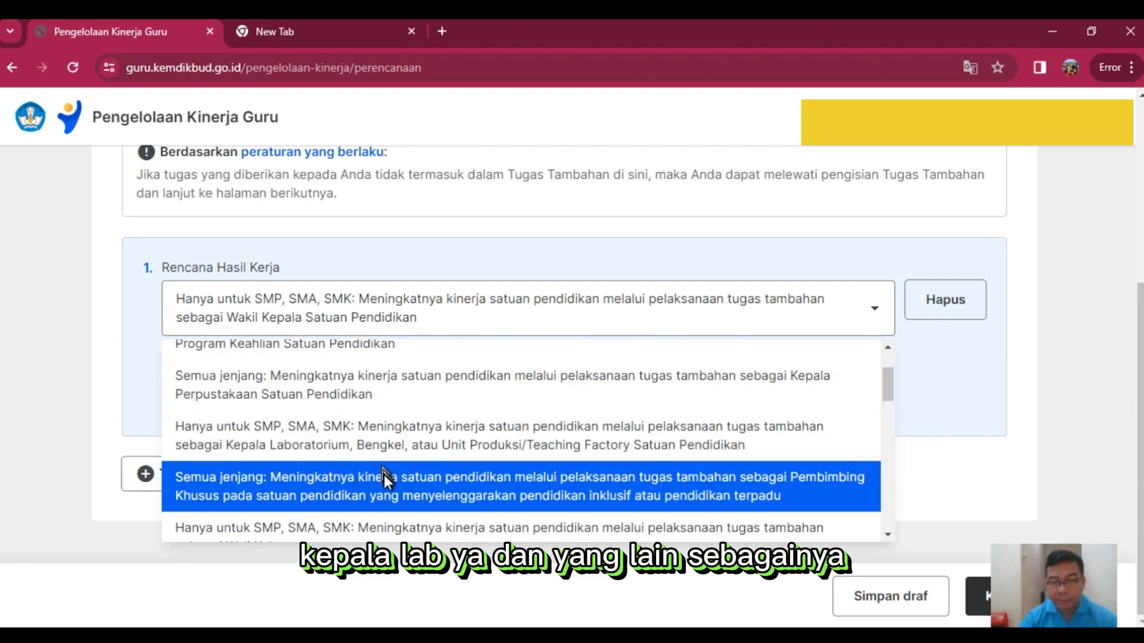
pyautogui.scroll(-1, 384, 474)
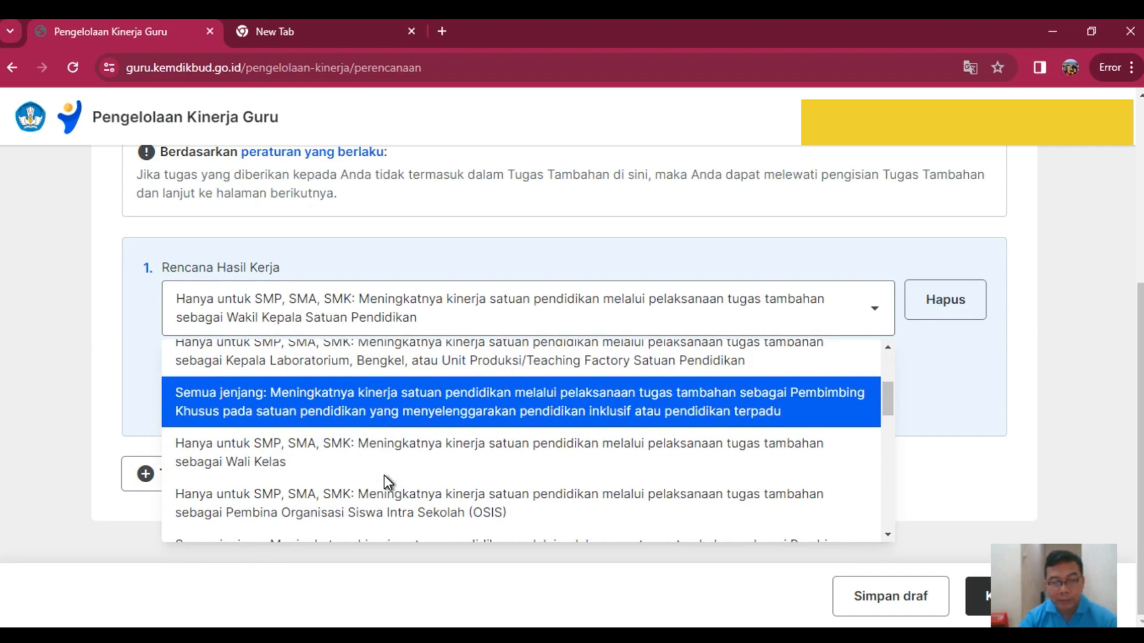
pyautogui.scroll(-2, 384, 474)
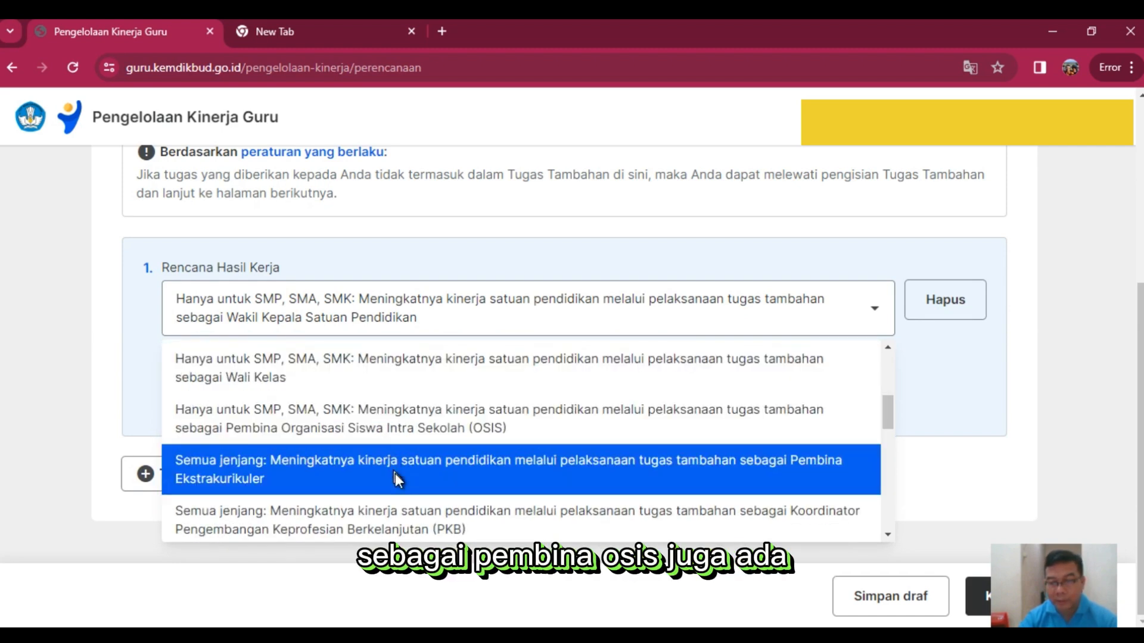
pyautogui.scroll(-1, 395, 474)
pyautogui.scroll(-1, 395, 480)
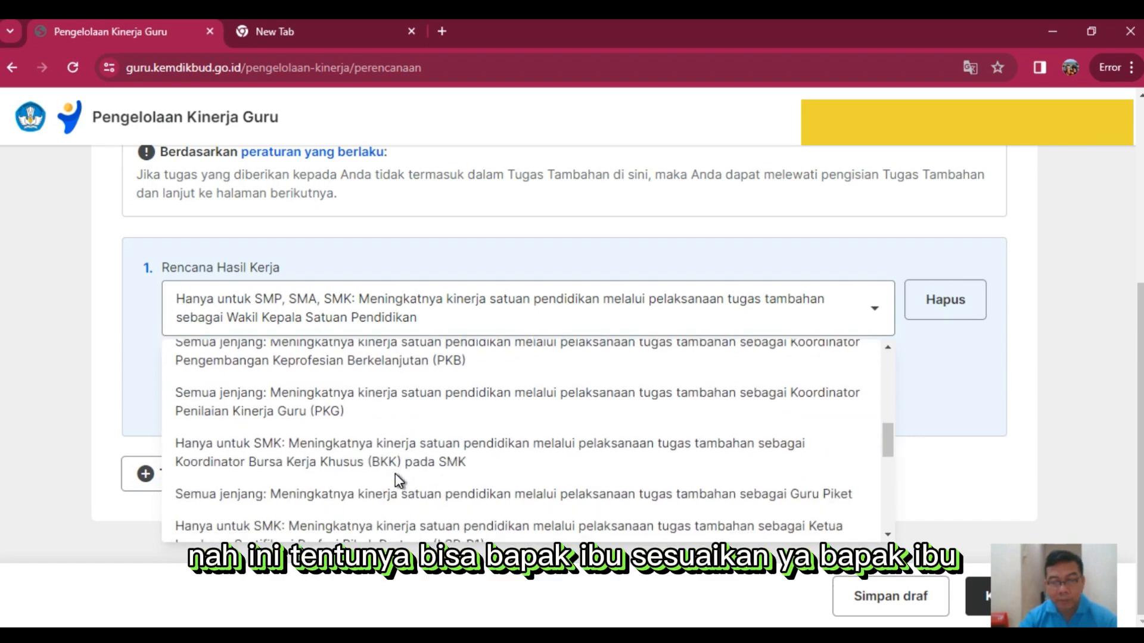
pyautogui.scroll(-1, 395, 480)
pyautogui.scroll(-1, 395, 473)
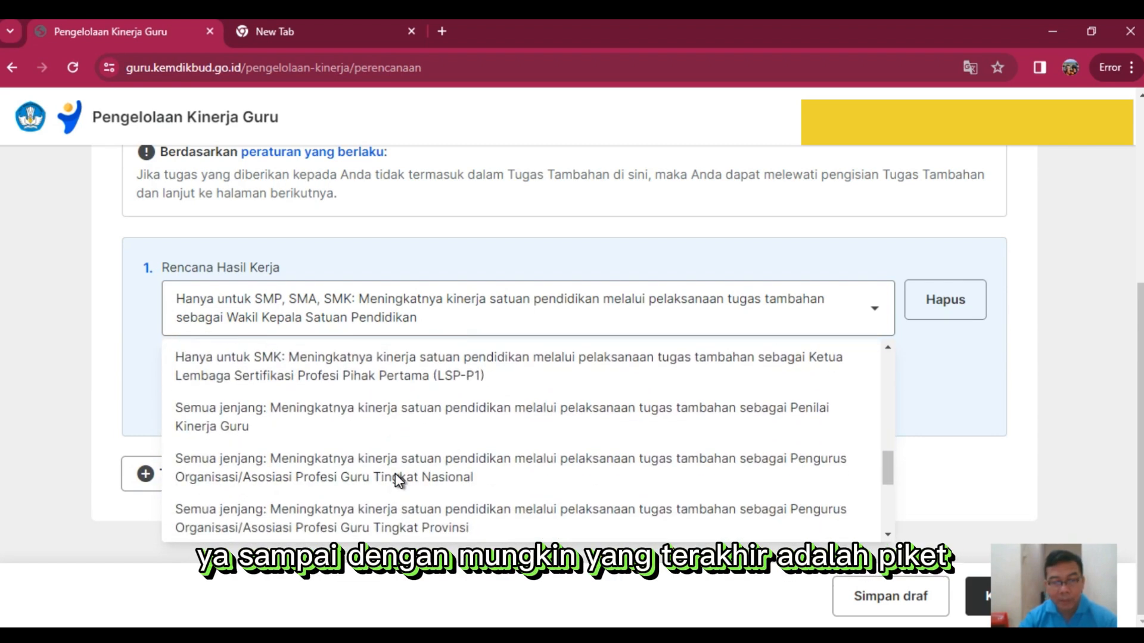
pyautogui.scroll(-2, 398, 480)
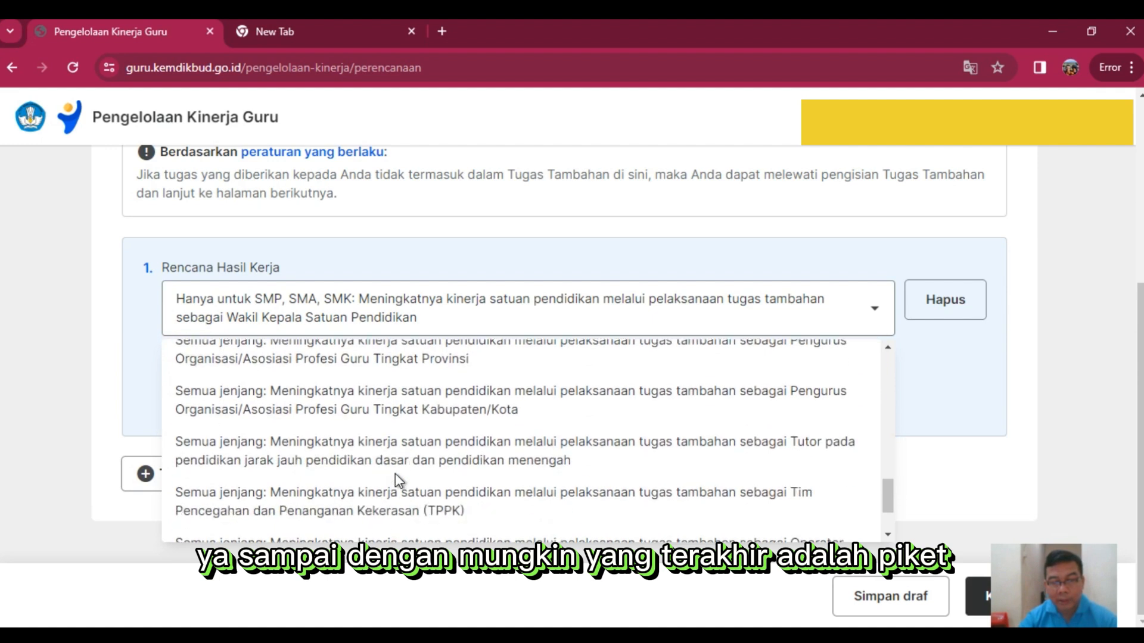
pyautogui.scroll(-1, 398, 480)
pyautogui.scroll(-1, 398, 480)
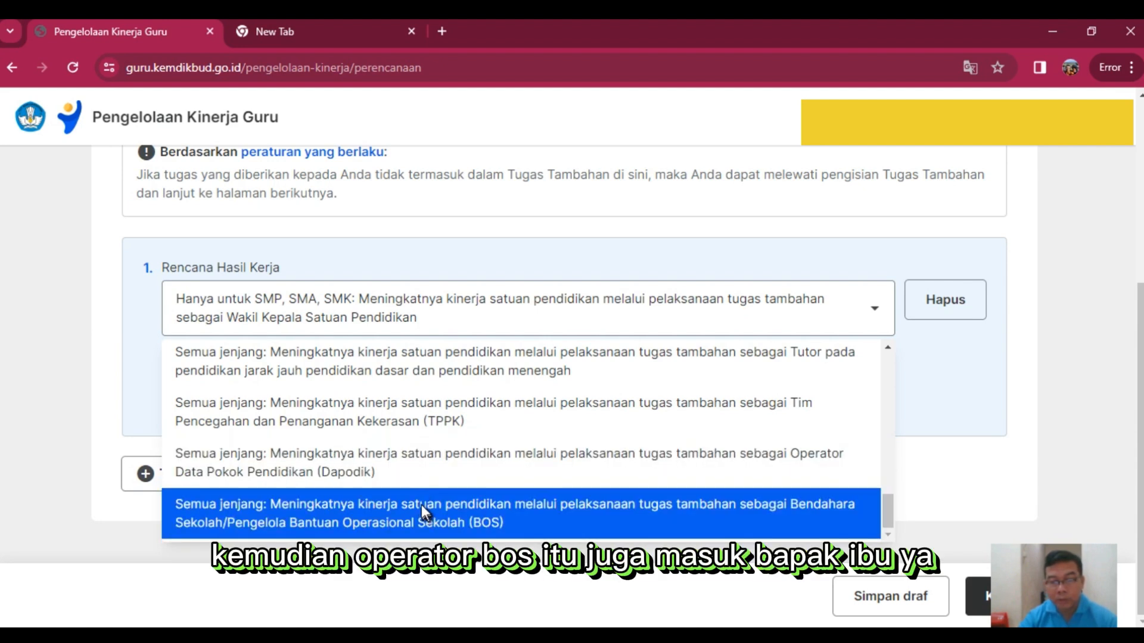
# Change the first Rencana Hasil Kerja of Tugas Tambahan to the role Pembina Ekstrakurikuler.
pyautogui.scroll(2, 422, 506)
pyautogui.scroll(1, 417, 498)
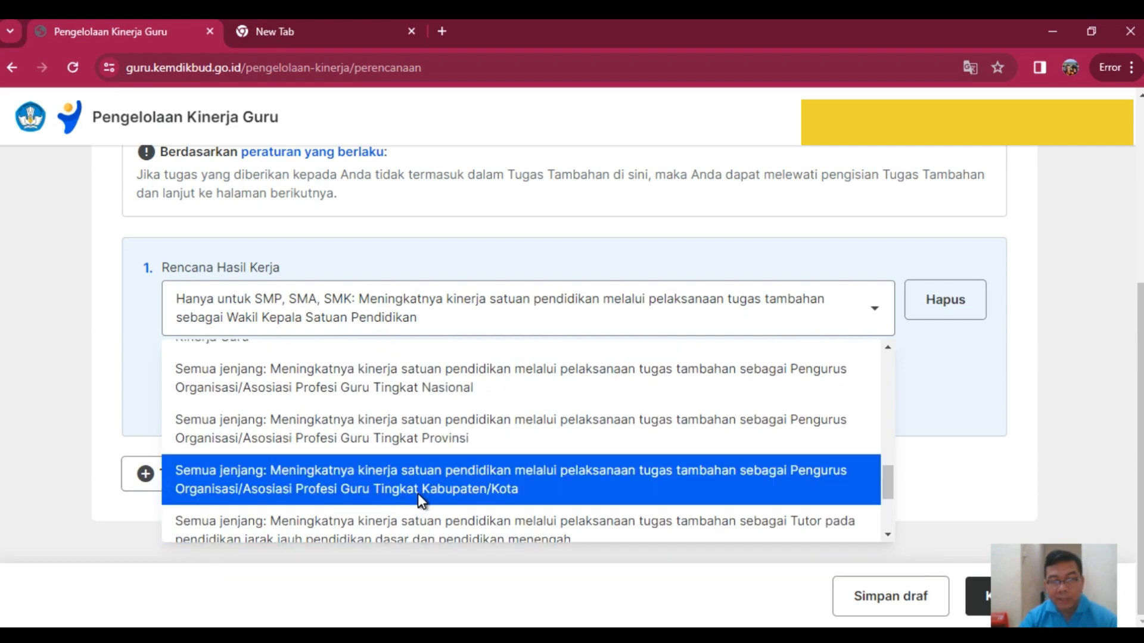
pyautogui.scroll(2, 419, 491)
pyautogui.scroll(1, 422, 489)
pyautogui.scroll(1, 425, 490)
pyautogui.scroll(3, 428, 497)
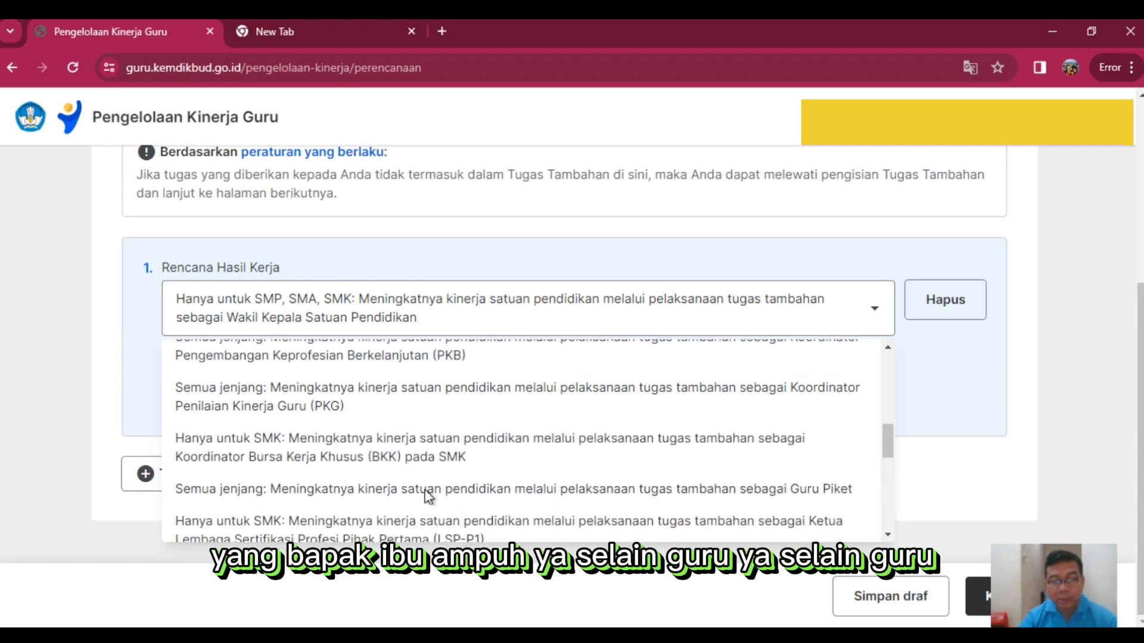
pyautogui.scroll(3, 428, 497)
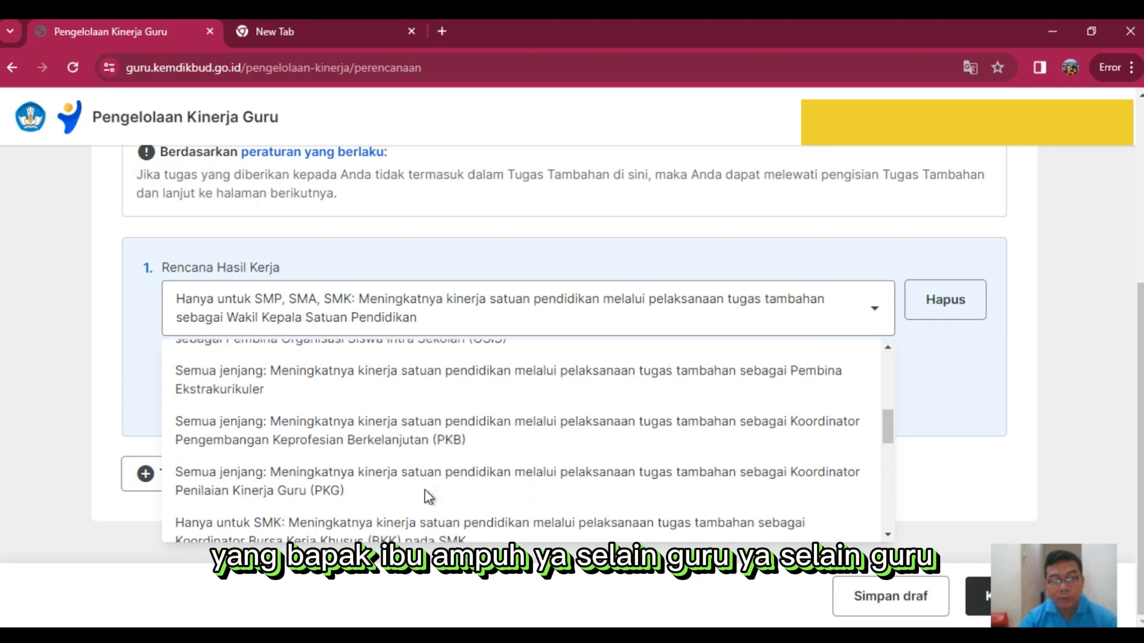
pyautogui.scroll(3, 428, 497)
pyautogui.click(438, 474)
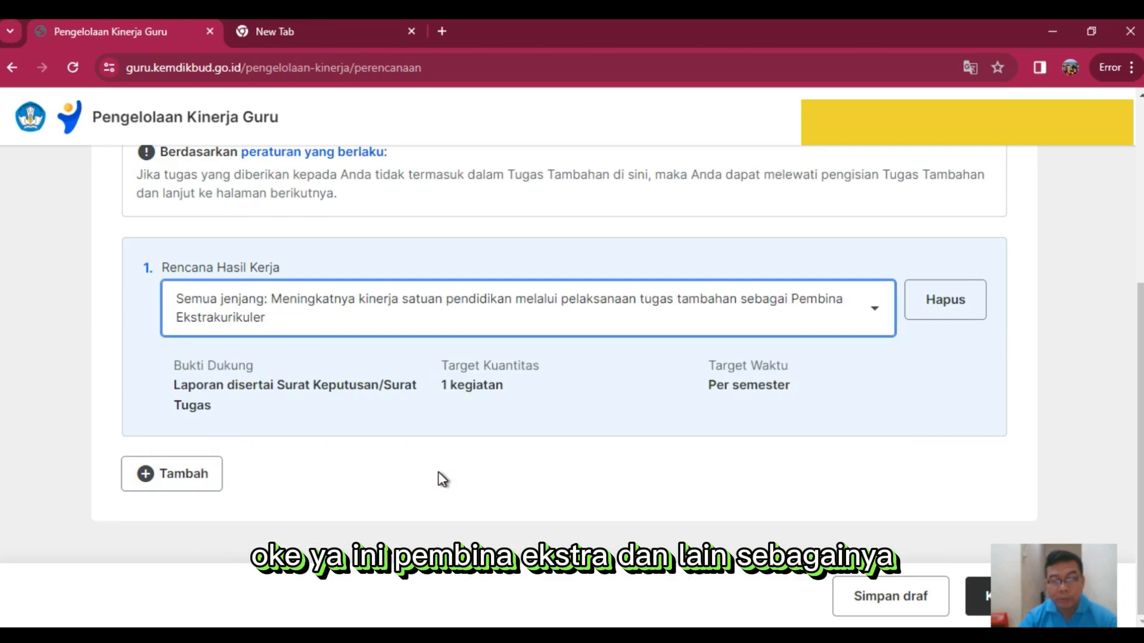
pyautogui.click(458, 337)
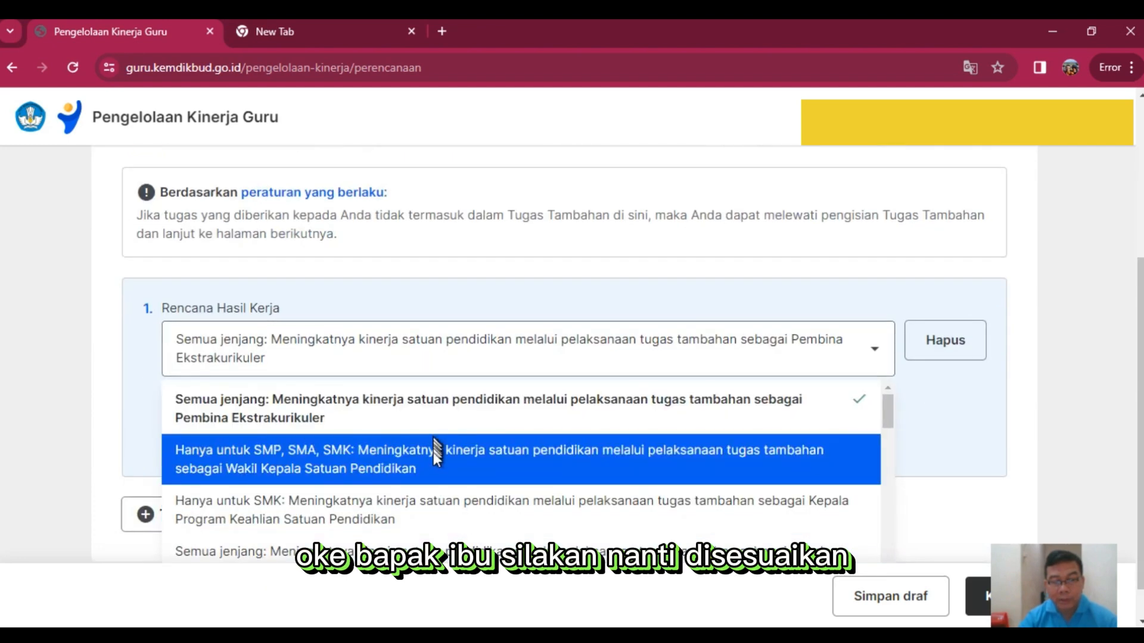
pyautogui.scroll(-1, 418, 489)
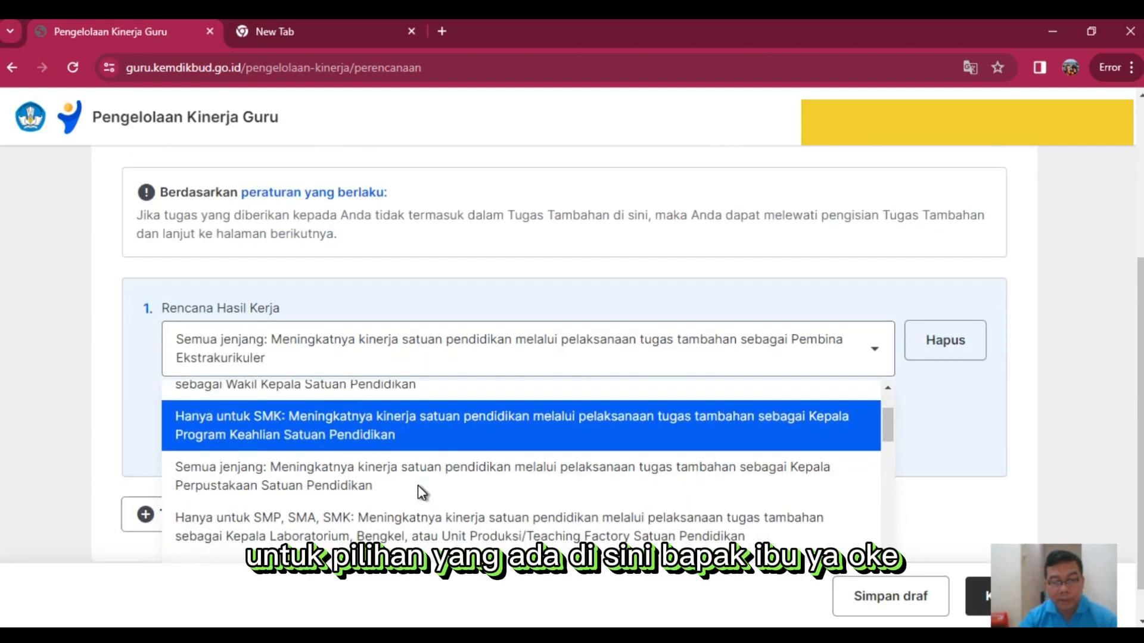
pyautogui.scroll(1, 417, 493)
pyautogui.scroll(1, 417, 485)
pyautogui.scroll(-2, 417, 485)
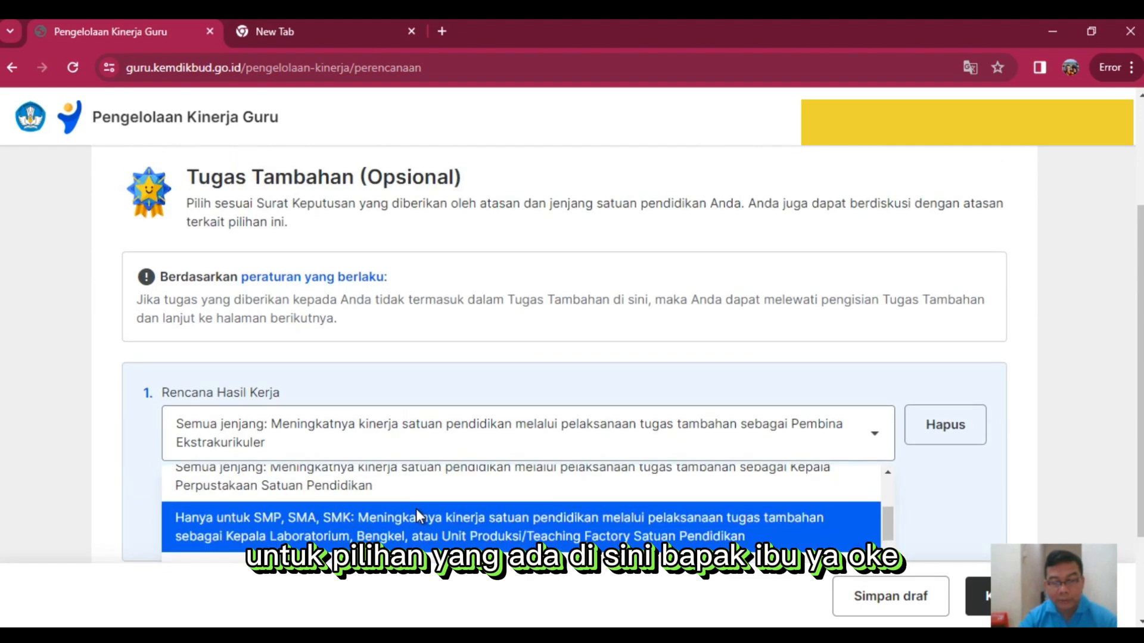
pyautogui.scroll(3, 411, 517)
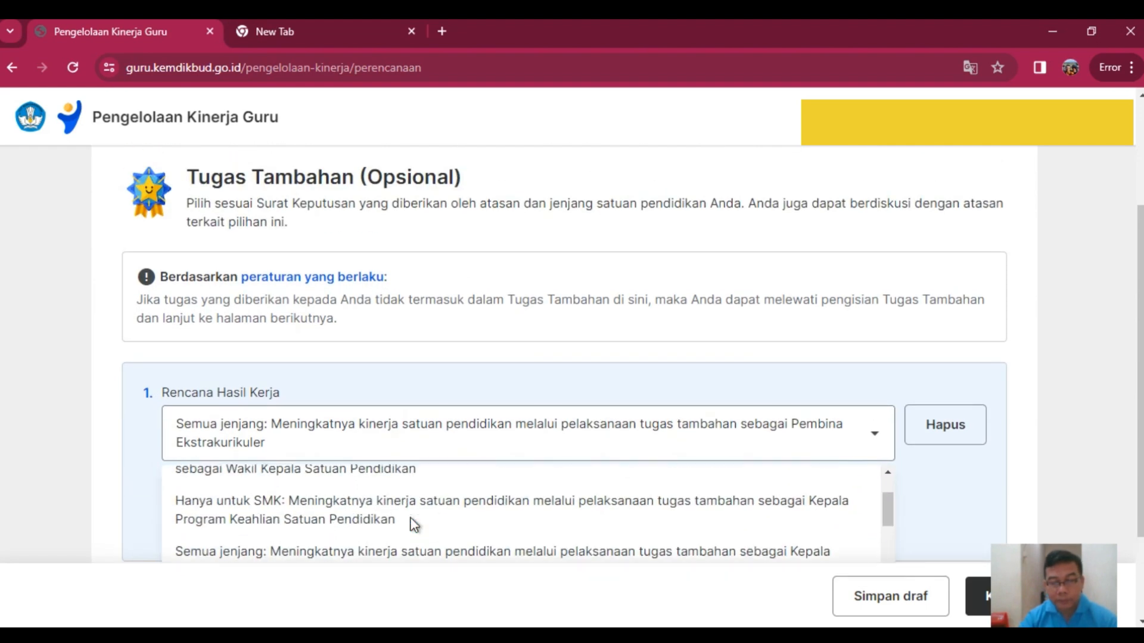
pyautogui.click(437, 385)
pyautogui.scroll(-1, 438, 384)
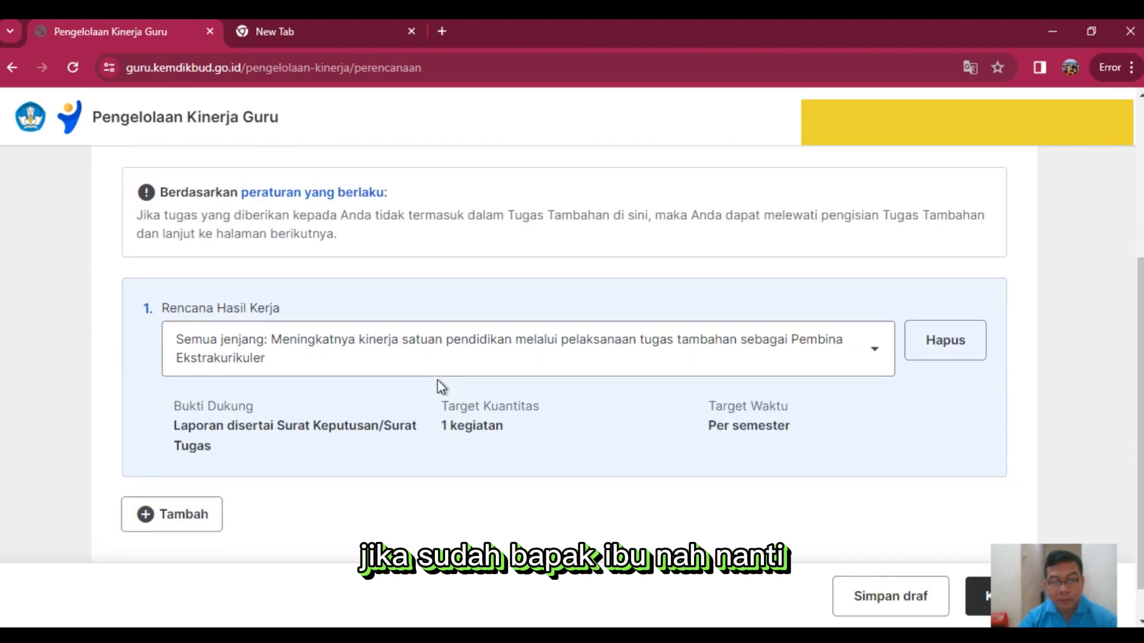
# Set the first additional duty to Kepala Perpustakaan Satuan Pendidikan and continue to the Indikator dan Perwujudan Perilaku section.
pyautogui.click(437, 371)
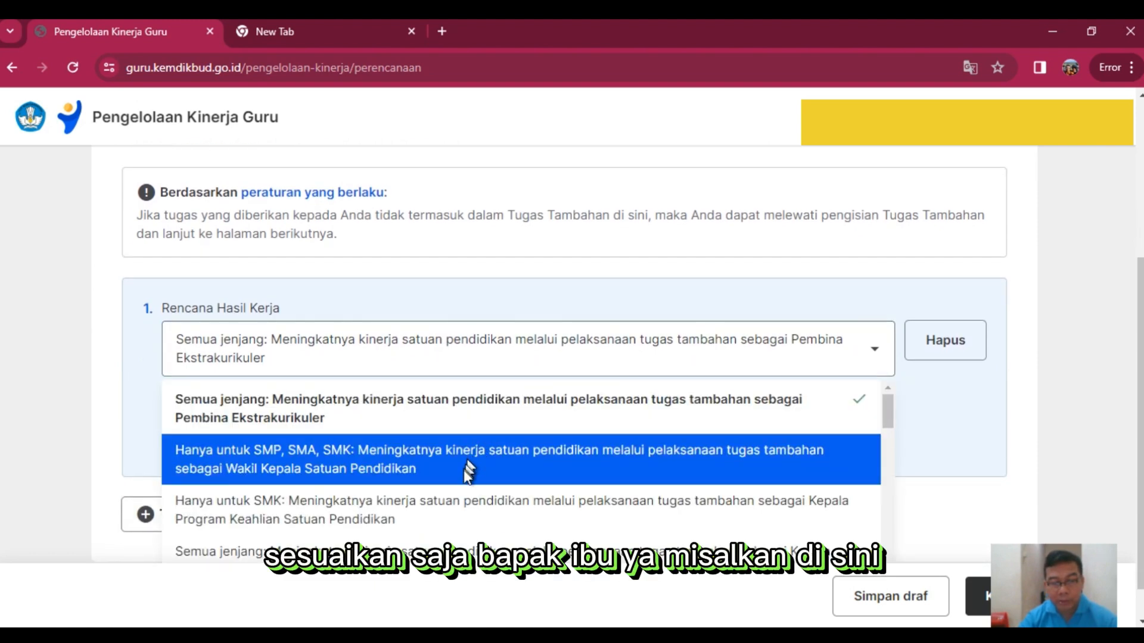
pyautogui.scroll(-1, 462, 507)
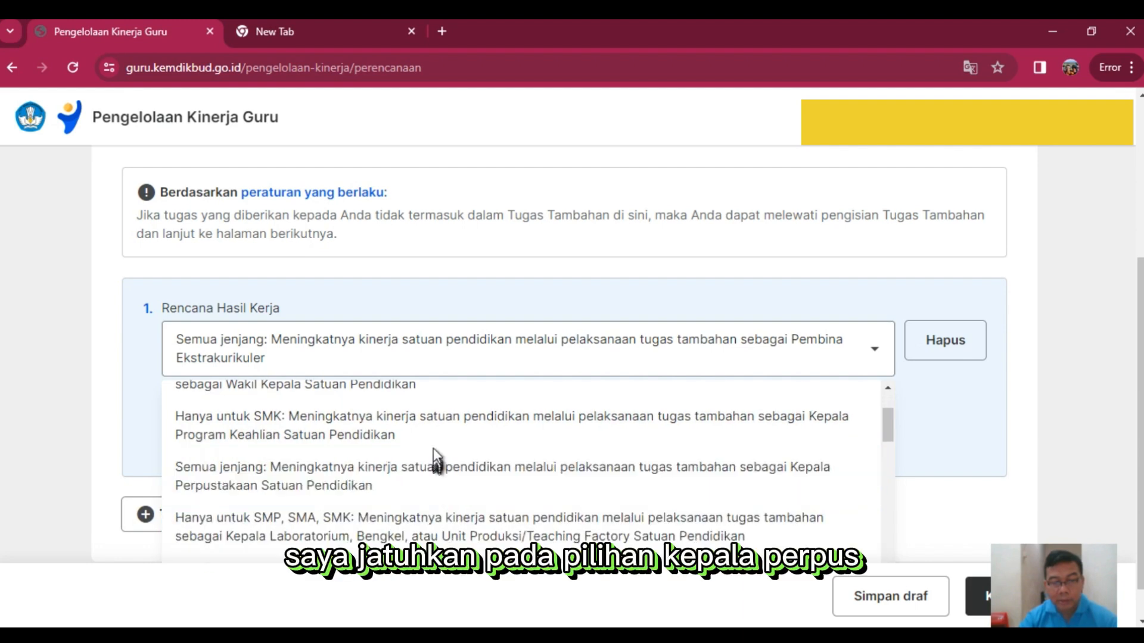
pyautogui.click(432, 473)
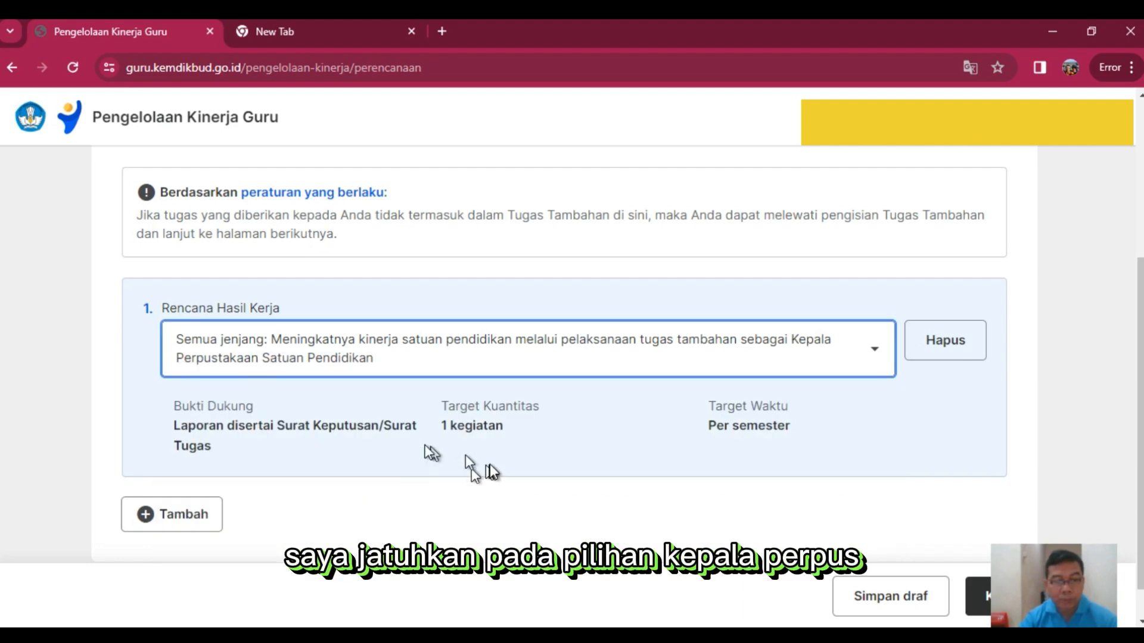
pyautogui.scroll(-1, 422, 453)
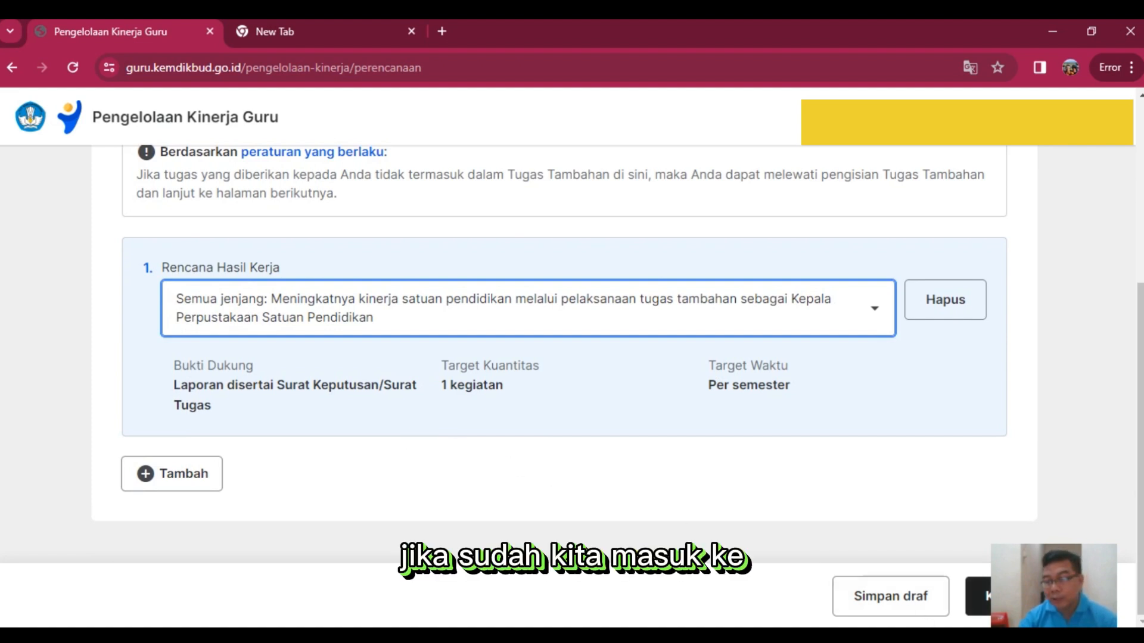
pyautogui.click(1039, 597)
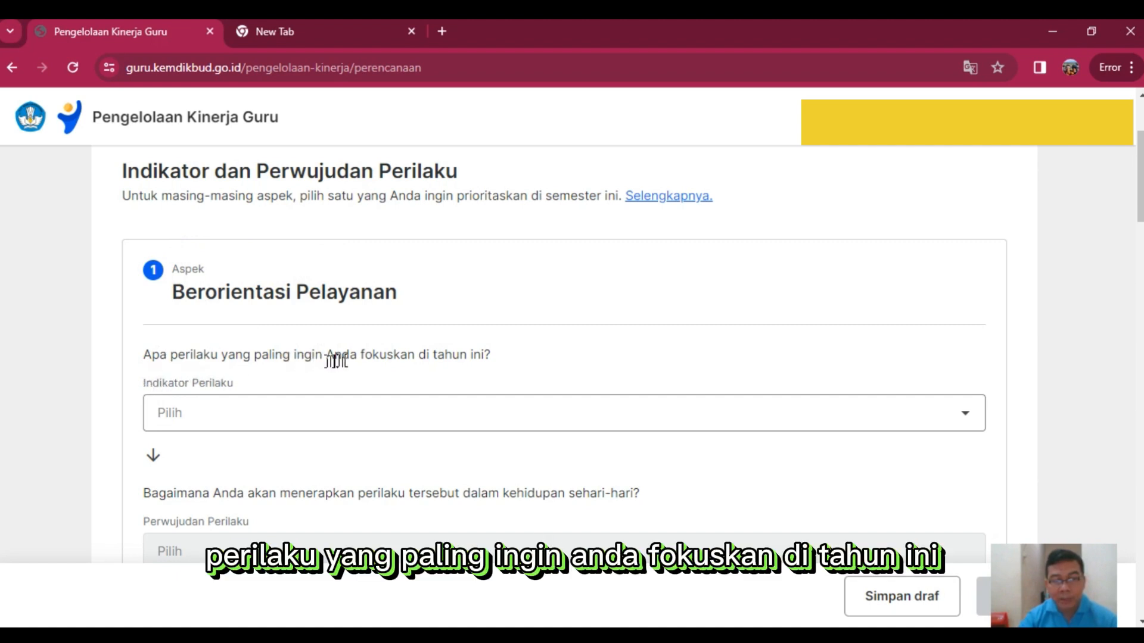
# For Berorientasi Pelayanan, choose Indikator Perilaku Memahami kebutuhan peserta didik dan berusaha memenuhinya and Perwujudan Perilaku Mengidentifikasi kebutuhan peserta didik secara proaktif.
pyautogui.click(301, 424)
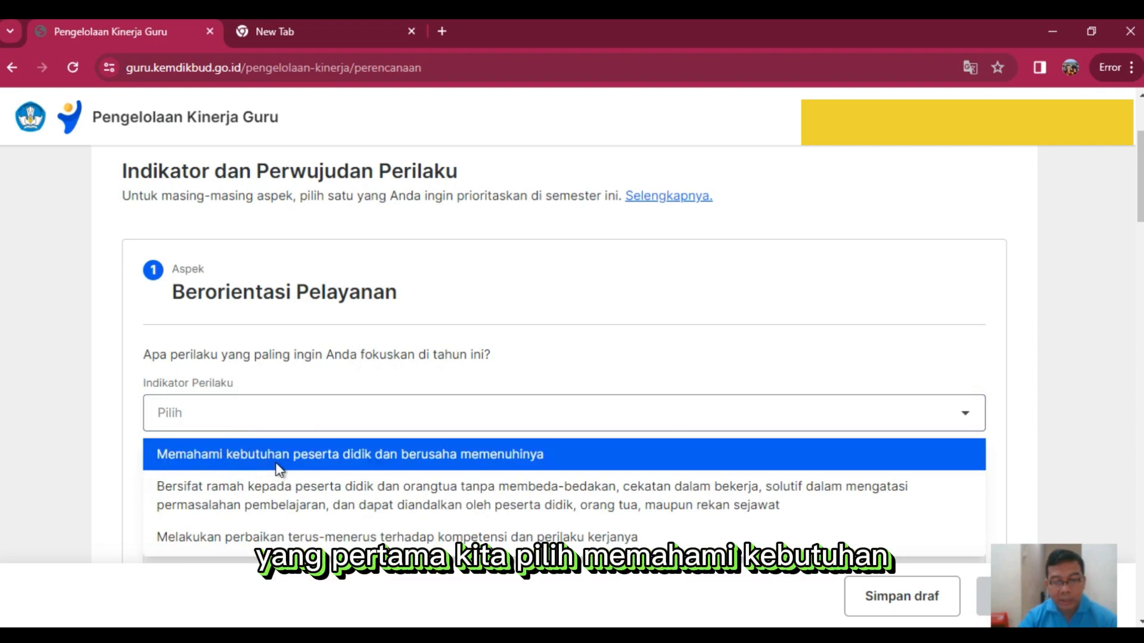
pyautogui.click(280, 459)
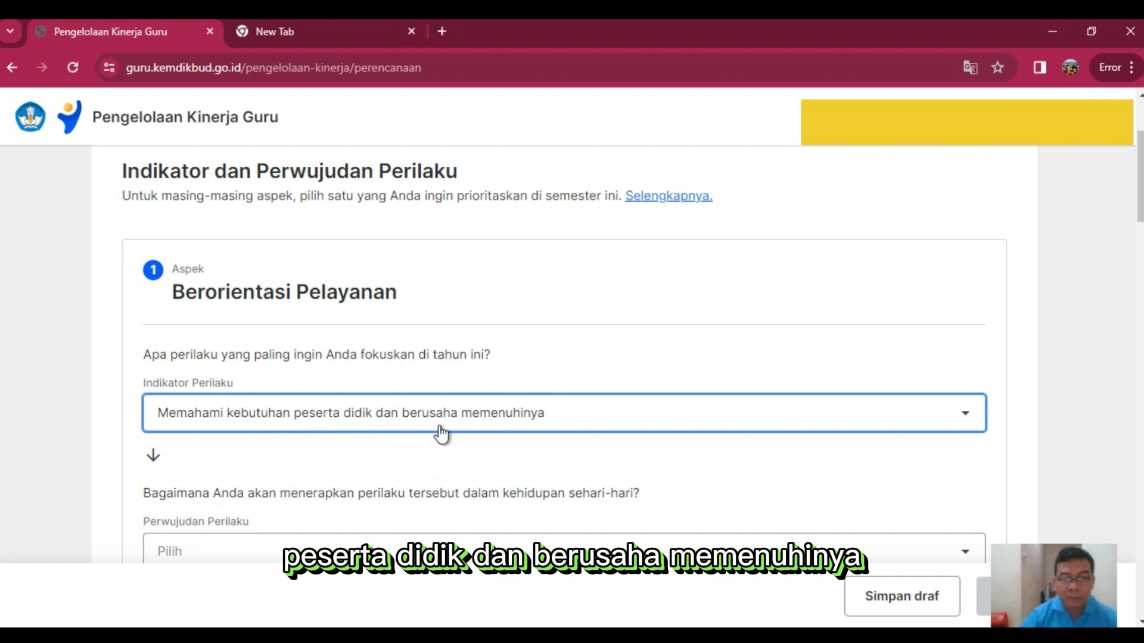
pyautogui.scroll(-3, 179, 387)
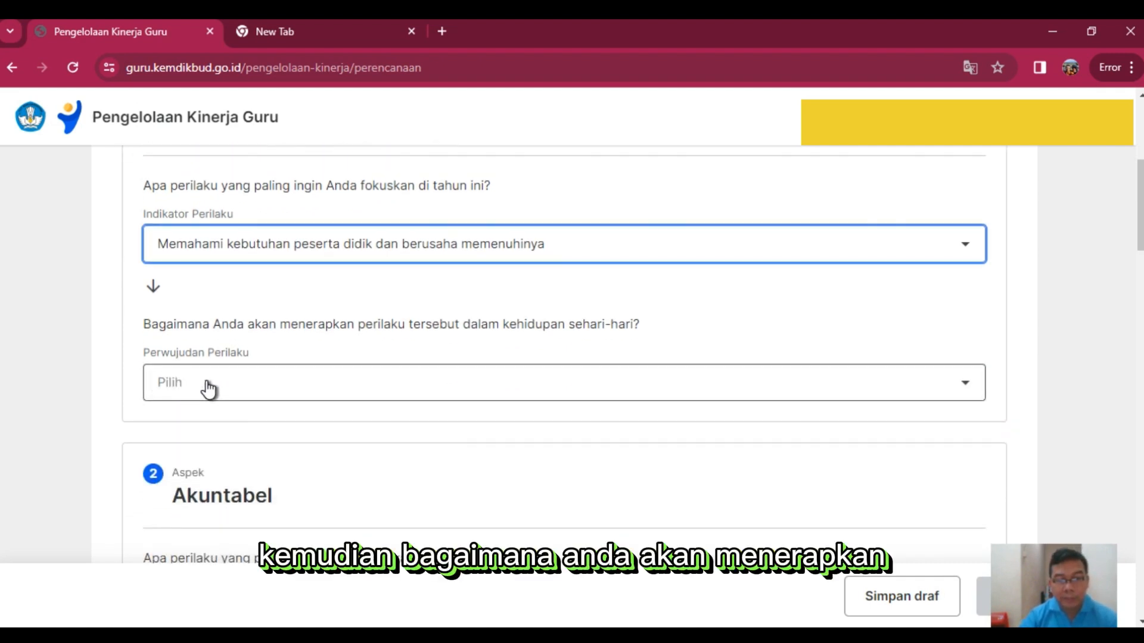
pyautogui.click(308, 392)
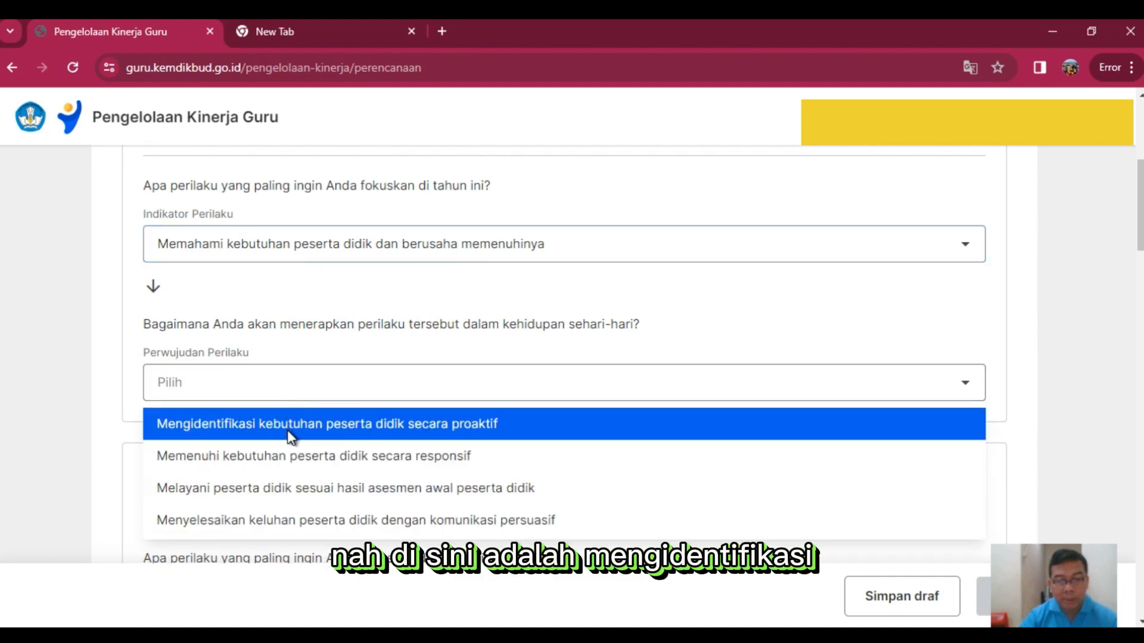
pyautogui.click(290, 437)
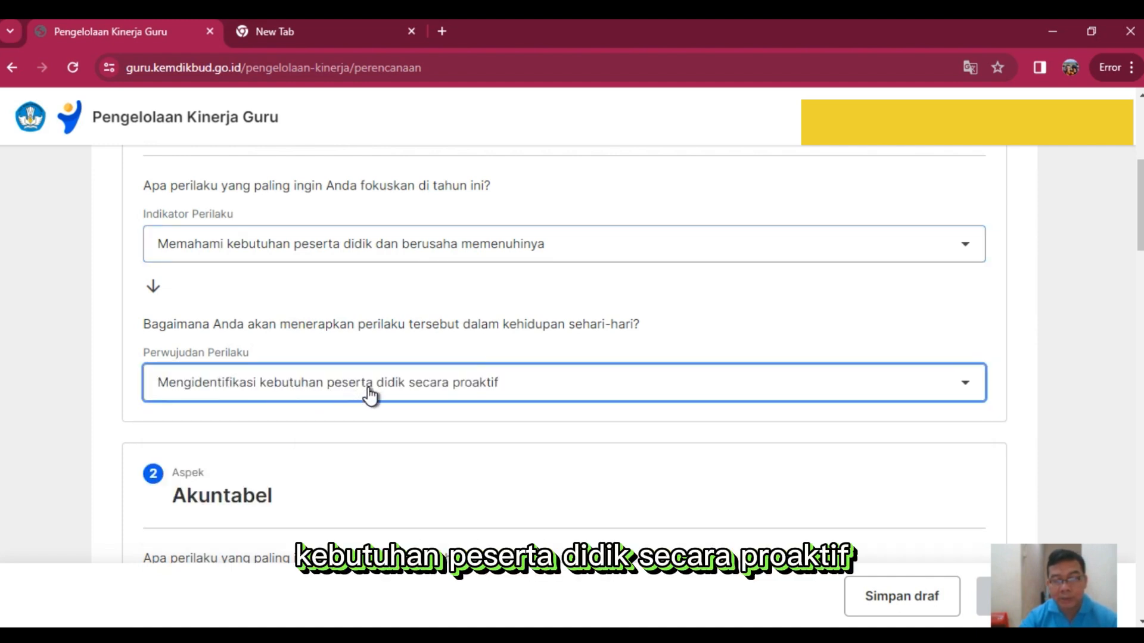
pyautogui.click(457, 392)
pyautogui.click(417, 427)
# For Akuntabel, choose Indikator Perilaku Melaksanakan tugas dengan jujur, bertanggung jawab, cermat, disiplin, dan berintegritas tinggi and Perwujudan Perilaku Memenuhi janji dan komitmen terkait pekerjaan.
pyautogui.scroll(-3, 417, 429)
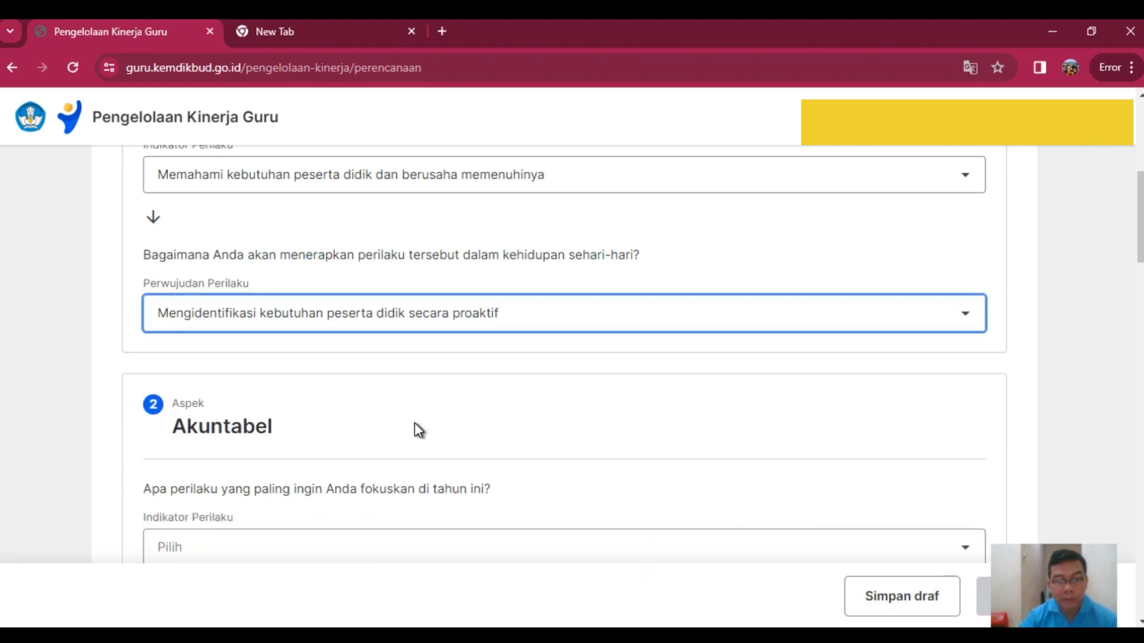
pyautogui.scroll(-1, 334, 424)
pyautogui.click(246, 365)
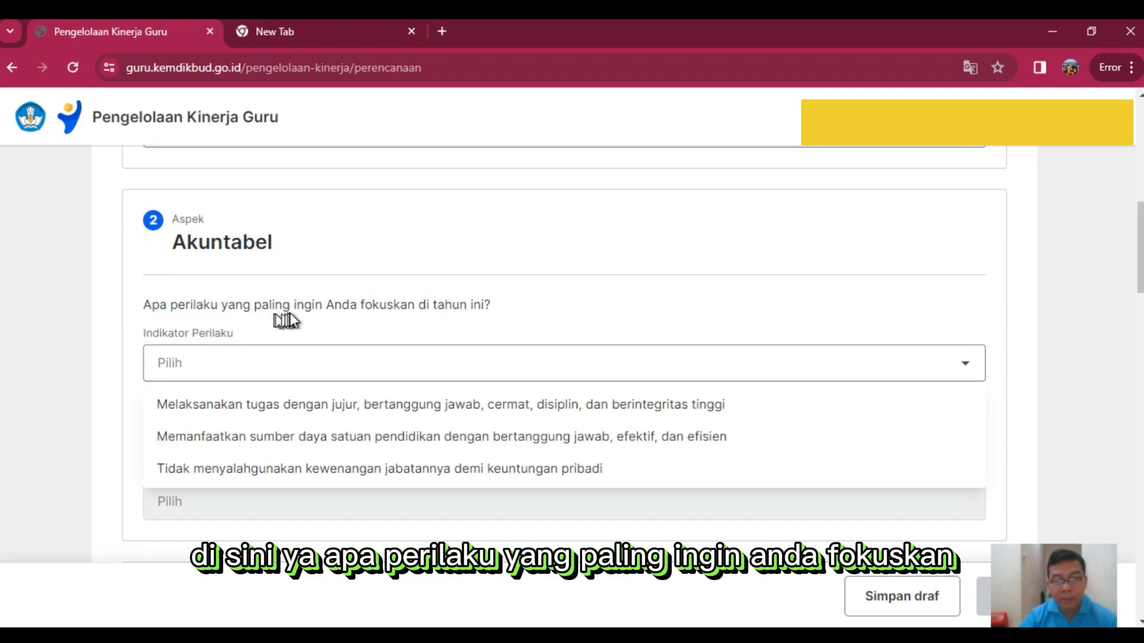
pyautogui.click(235, 408)
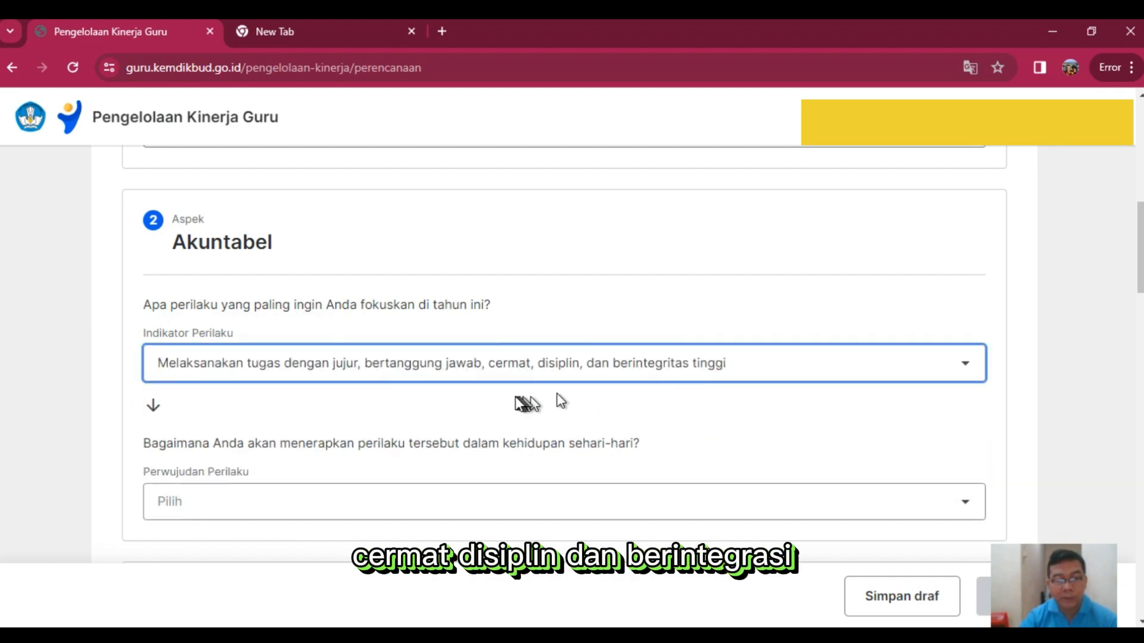
pyautogui.scroll(-3, 507, 401)
pyautogui.click(364, 345)
pyautogui.click(343, 371)
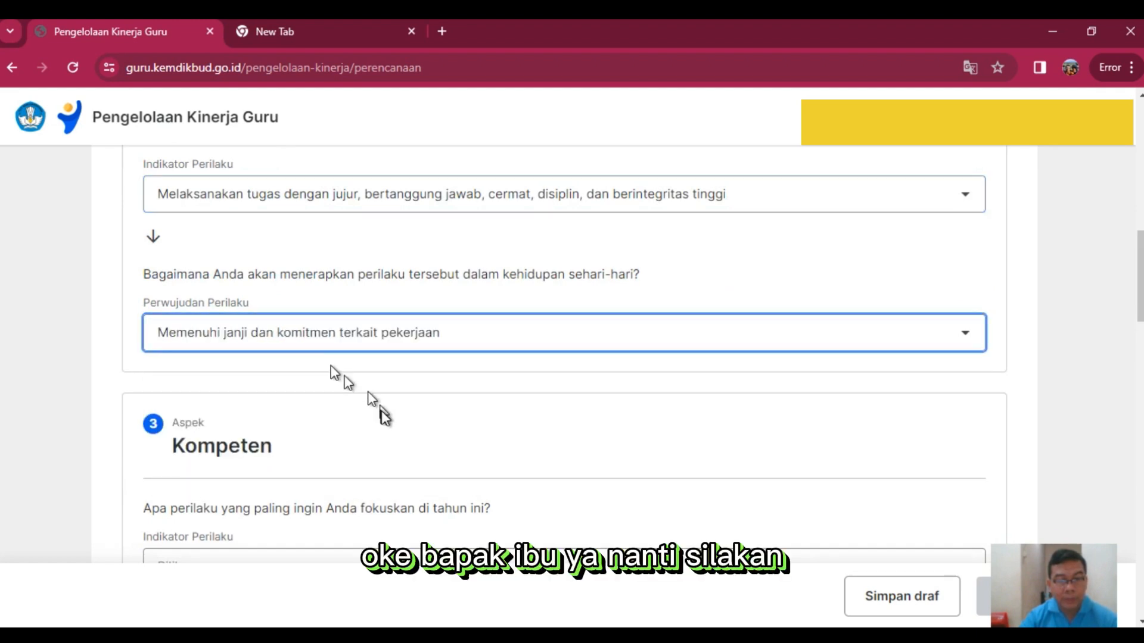
# For Kompeten, choose Indikator Menunjukkan penguasaan kompetensi yang memadai dalam melakukan kinerja and Perwujudan Menunjukkan kompetensi dalam bekerja sehingga menjadi teladan bagi rekan sejawat.
pyautogui.scroll(-3, 349, 378)
pyautogui.click(331, 397)
pyautogui.click(312, 439)
pyautogui.scroll(-1, 312, 439)
pyautogui.click(311, 451)
pyautogui.click(298, 490)
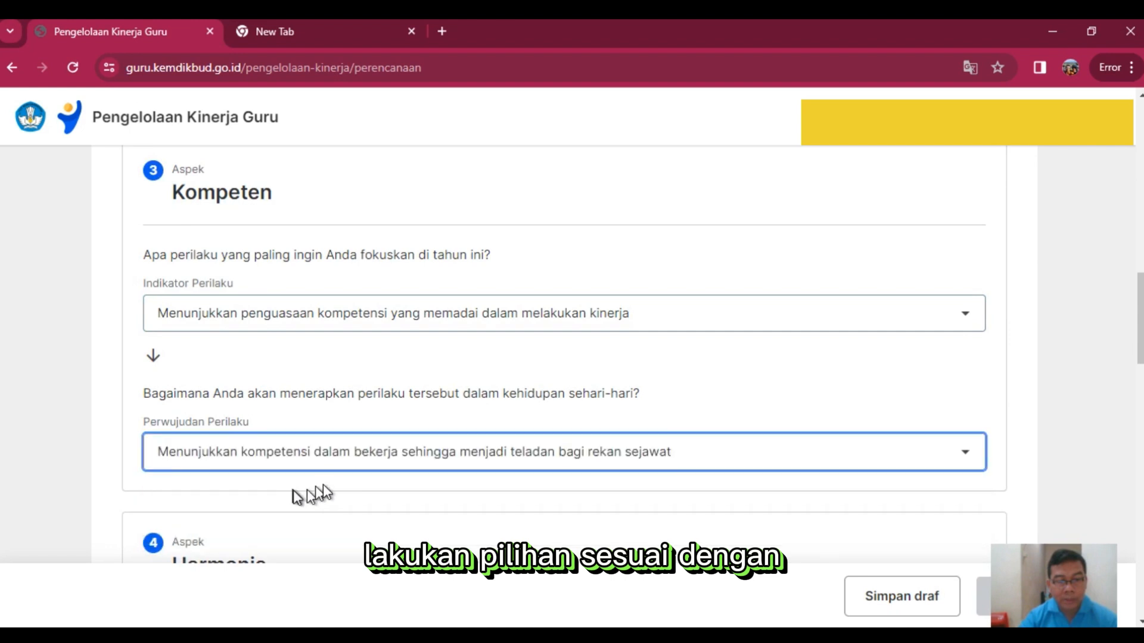
# Choose an Indikator Perilaku for Harmonis and set its Perwujudan Perilaku to the option beginning Berlaku adil kepada setiap orang tanpa memandang kedudukan.
pyautogui.scroll(-3, 301, 495)
pyautogui.scroll(-1, 292, 453)
pyautogui.scroll(-2, 291, 464)
pyautogui.click(280, 357)
pyautogui.click(266, 388)
pyautogui.scroll(-1, 330, 437)
pyautogui.scroll(-2, 315, 405)
pyautogui.click(296, 332)
pyautogui.click(299, 357)
# Choose an Indikator Perilaku for Loyal and set its Perwujudan Perilaku to Menghindari tindakan, ucapan, perbuatan yang menjurus pada perpecahan.
pyautogui.scroll(-3, 307, 386)
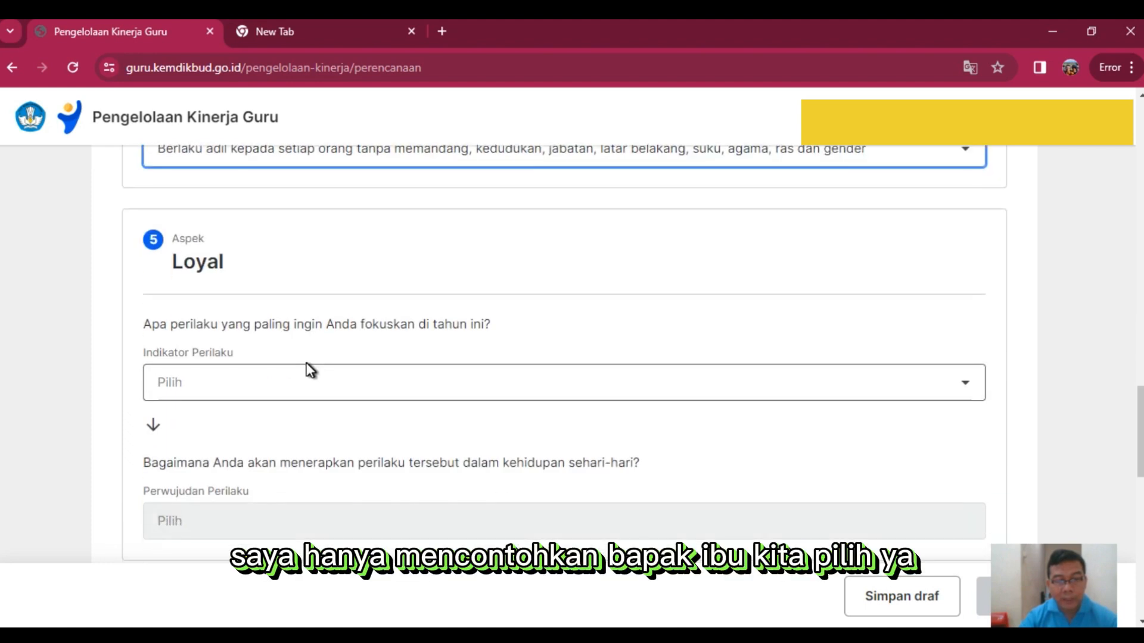
pyautogui.click(308, 382)
pyautogui.click(296, 436)
pyautogui.scroll(-3, 298, 434)
pyautogui.click(280, 365)
pyautogui.click(282, 391)
# For Adaptif, choose Indikator Menyesuaikan diri secara cepat dalam menghadapi dinamika pembelajaran di kelas and Perwujudan Menyesuaikan diri di berbagai lingkungan kerja.
pyautogui.scroll(-3, 292, 406)
pyautogui.click(276, 419)
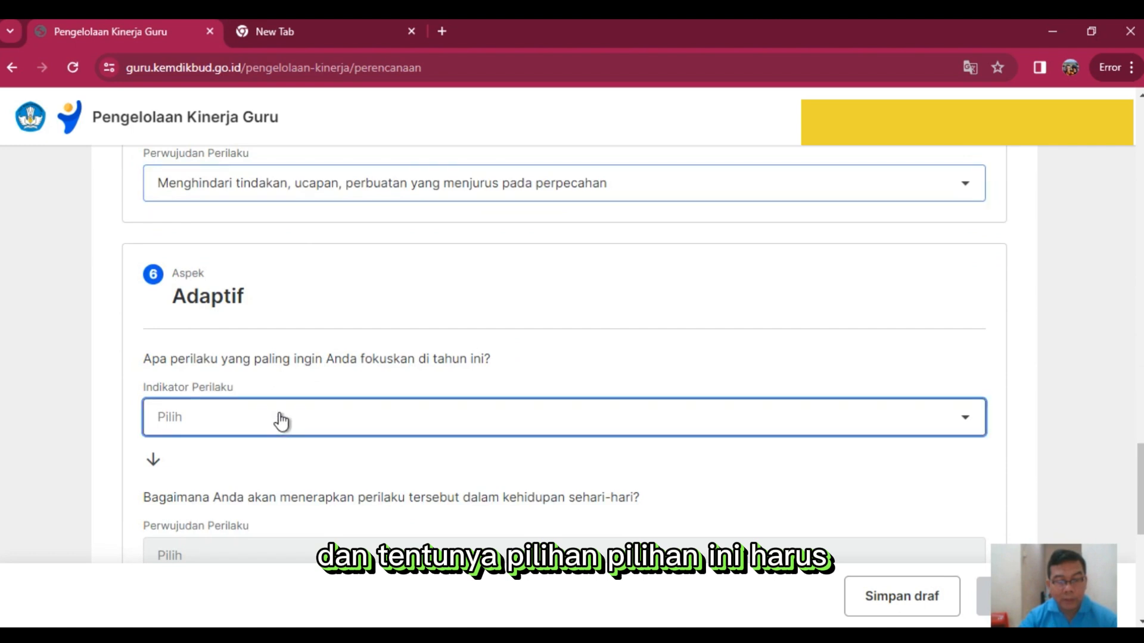
pyautogui.click(280, 456)
pyautogui.scroll(-3, 291, 417)
pyautogui.click(290, 395)
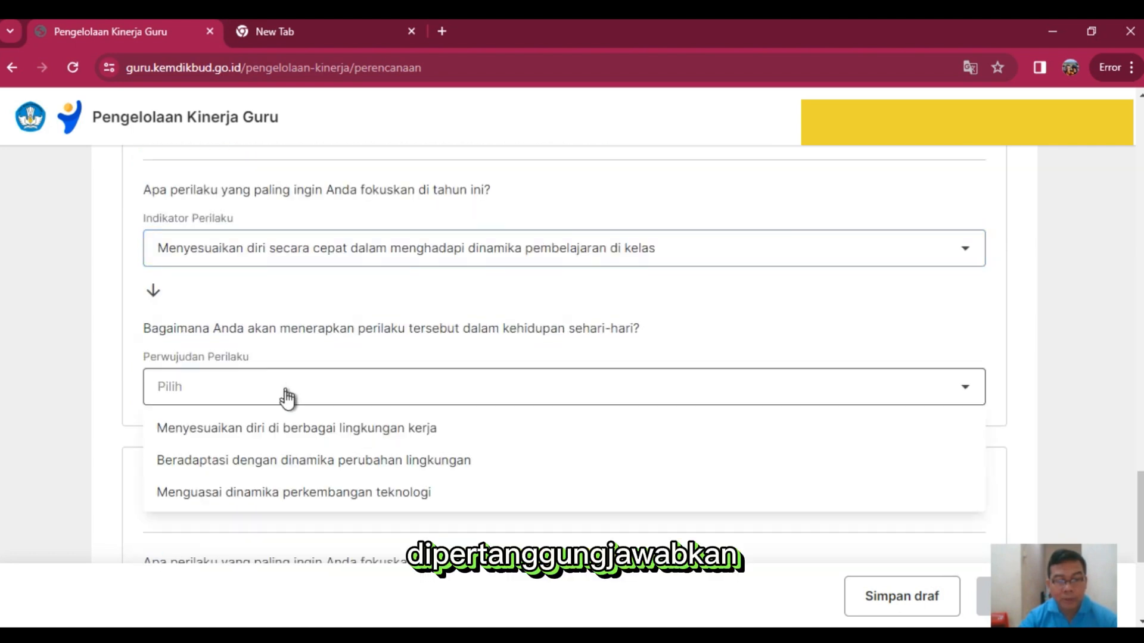
pyautogui.click(287, 428)
# For Kolaboratif, choose the Indikator Perilaku beginning Memberi kesempatan kepada warga satuan pendidikan dan masyarakat, and choose a Perwujudan Perilaku for it.
pyautogui.scroll(-3, 285, 405)
pyautogui.click(281, 378)
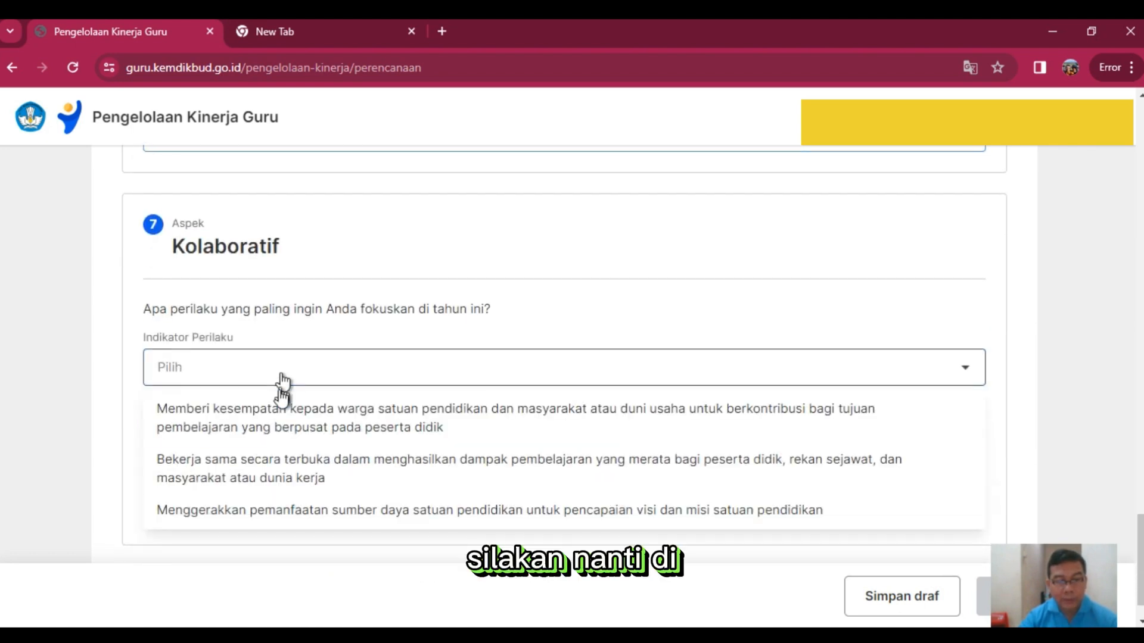
pyautogui.click(276, 408)
pyautogui.scroll(-1, 306, 429)
pyautogui.click(309, 448)
pyautogui.click(316, 486)
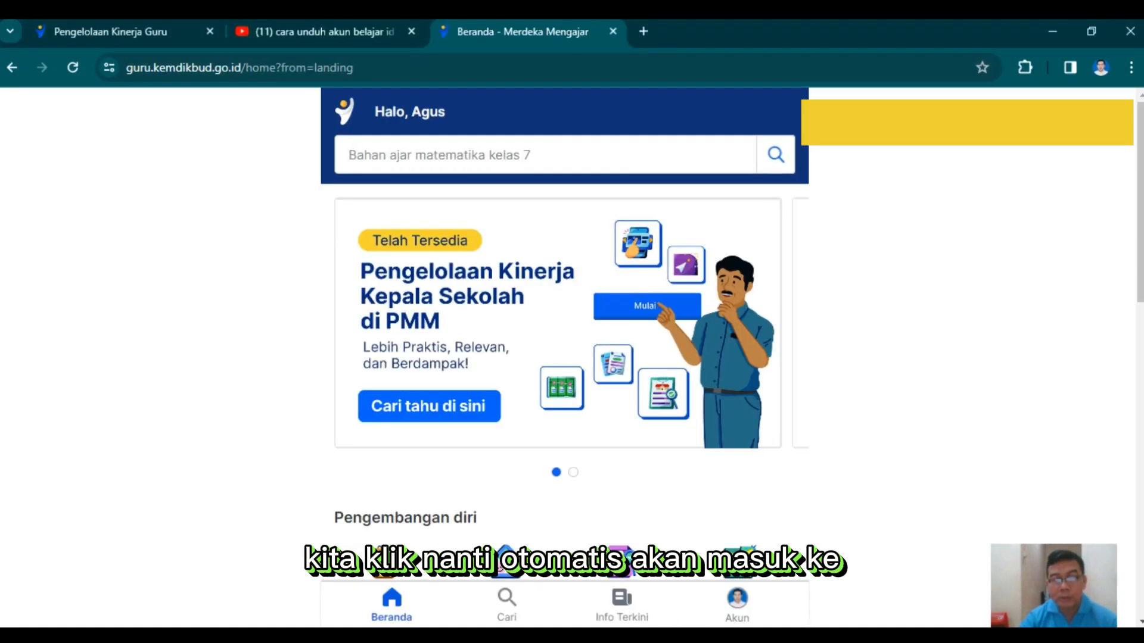
# Open Pengelolaan Kinerja Guru from the Merdeka Mengajar home page and view the Alur Pengelolaan Kinerja timeline.
pyautogui.scroll(-4, 590, 470)
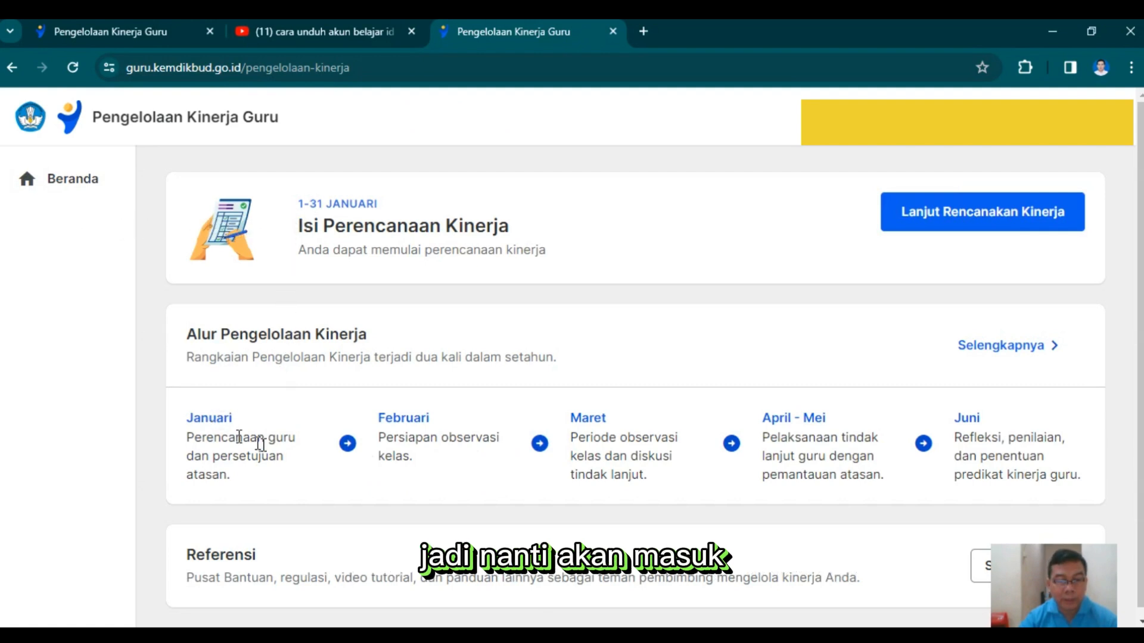
pyautogui.scroll(-1, 259, 443)
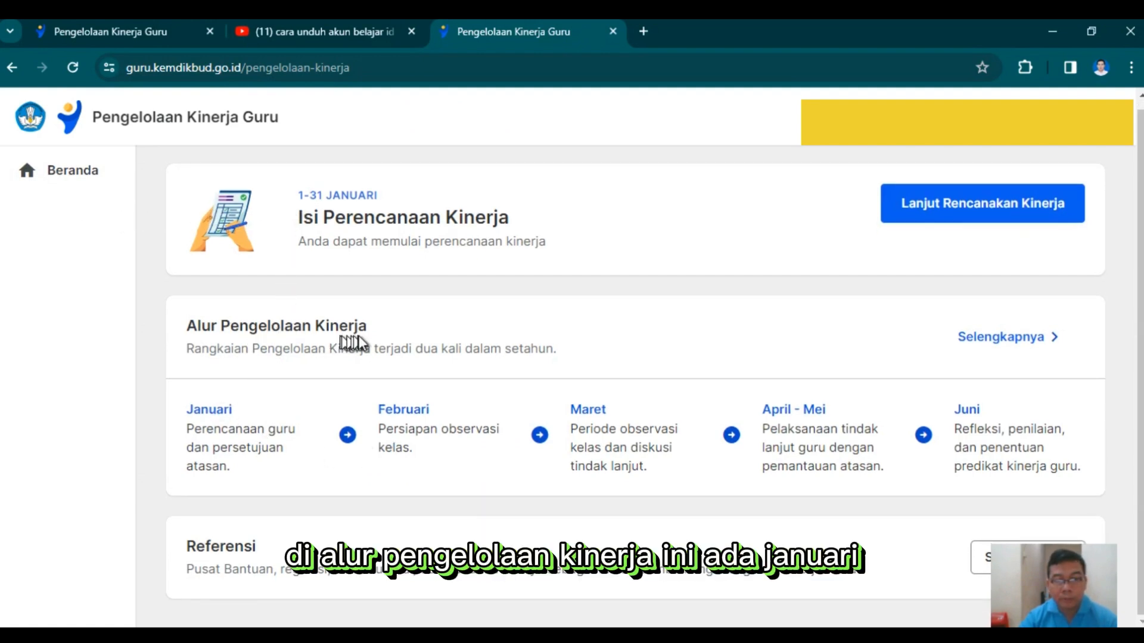